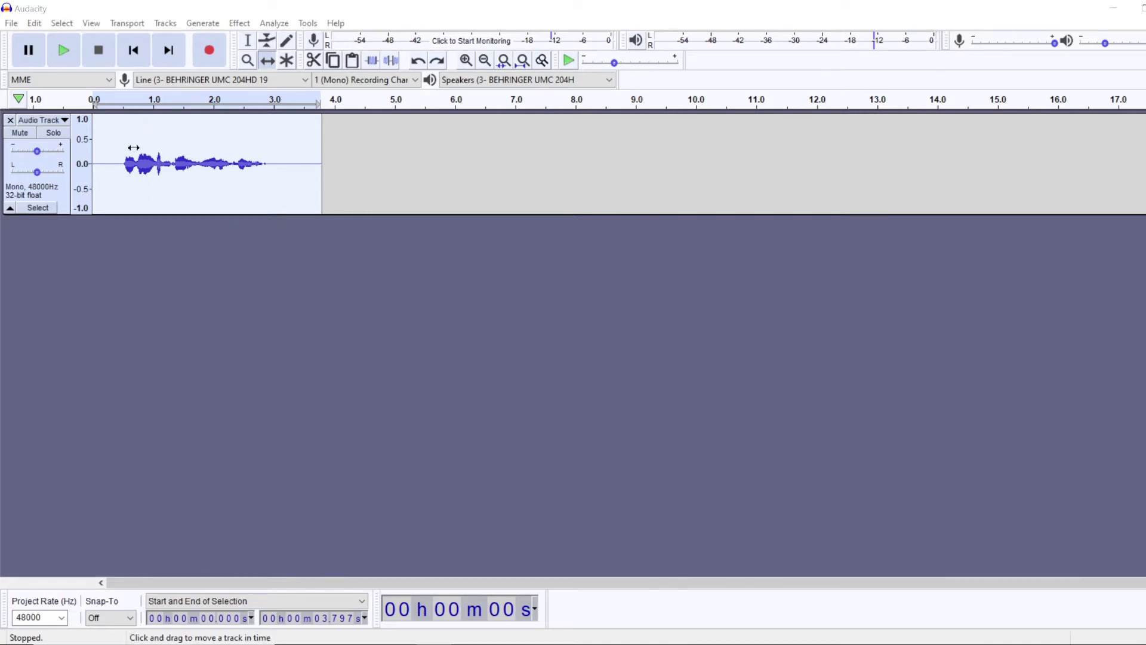
Bring the Audacity window with the loaded mono voice track into focus.
{"action": "left_click", "coordinate": [63, 49]}
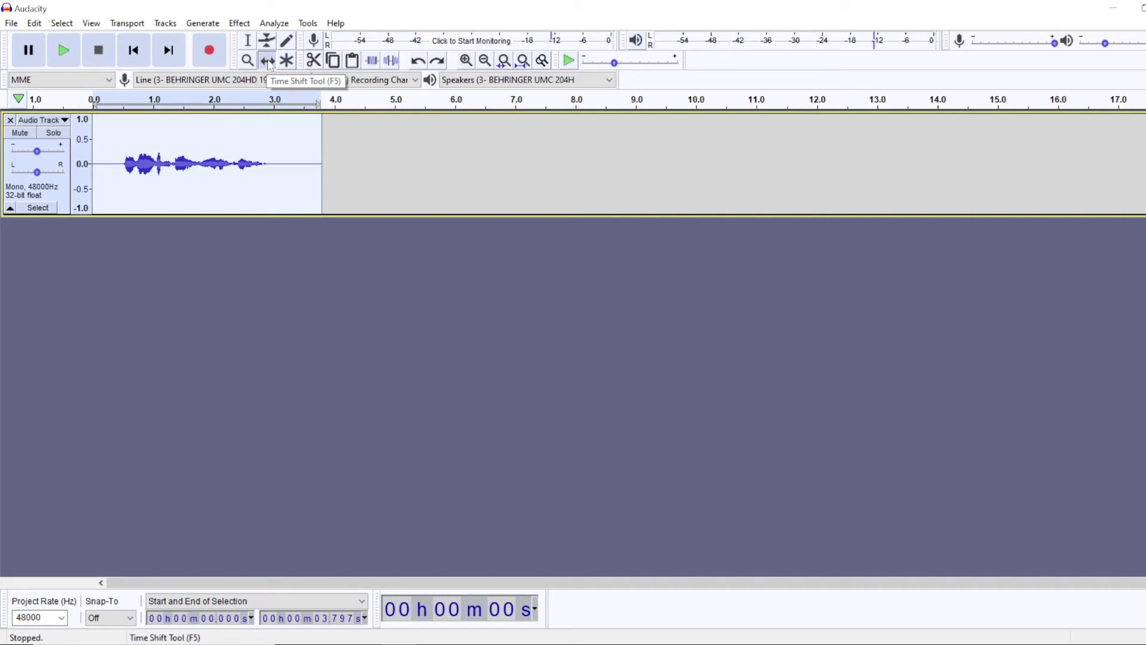
Duplicate the voice track and stagger the second and third clips slightly later, the third to 0.151 s.
{"action": "left_click", "coordinate": [267, 60]}
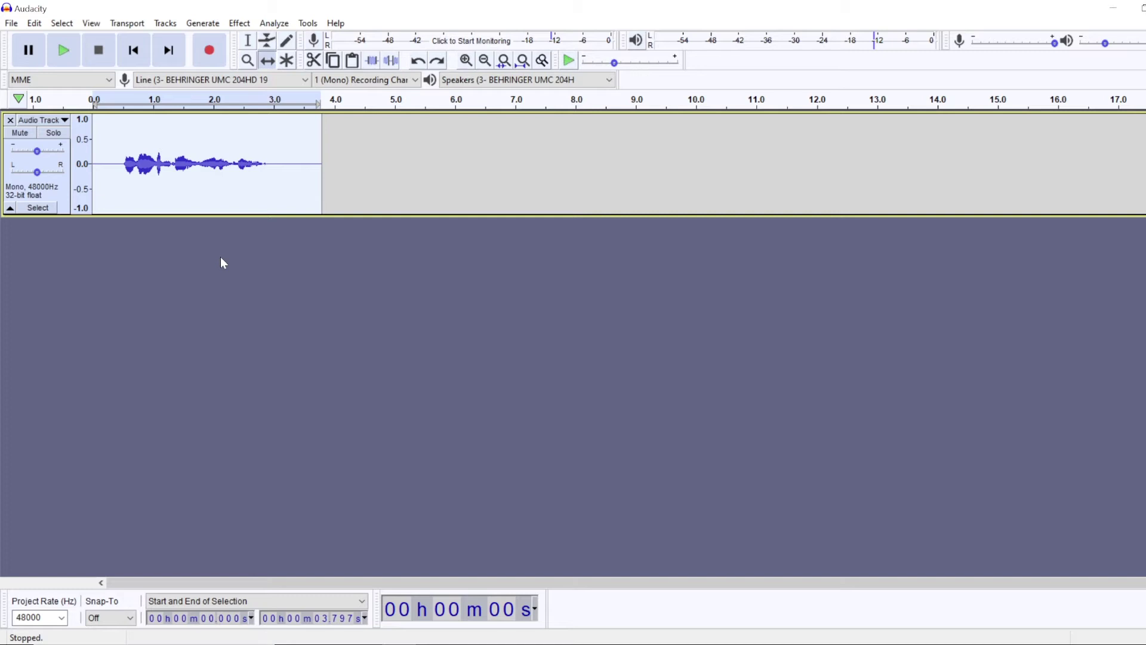
{"action": "key", "text": "ctrl+d"}
{"action": "key", "text": "ctrl+d"}
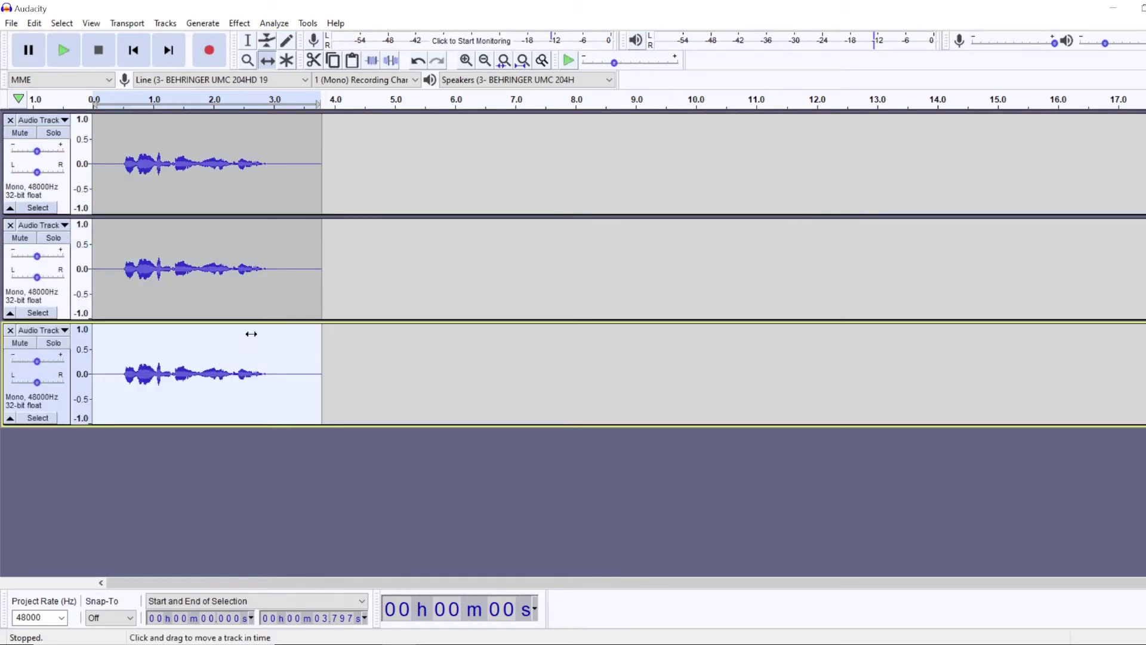
{"action": "left_click_drag", "start_coordinate": [223, 245], "coordinate": [234, 246]}
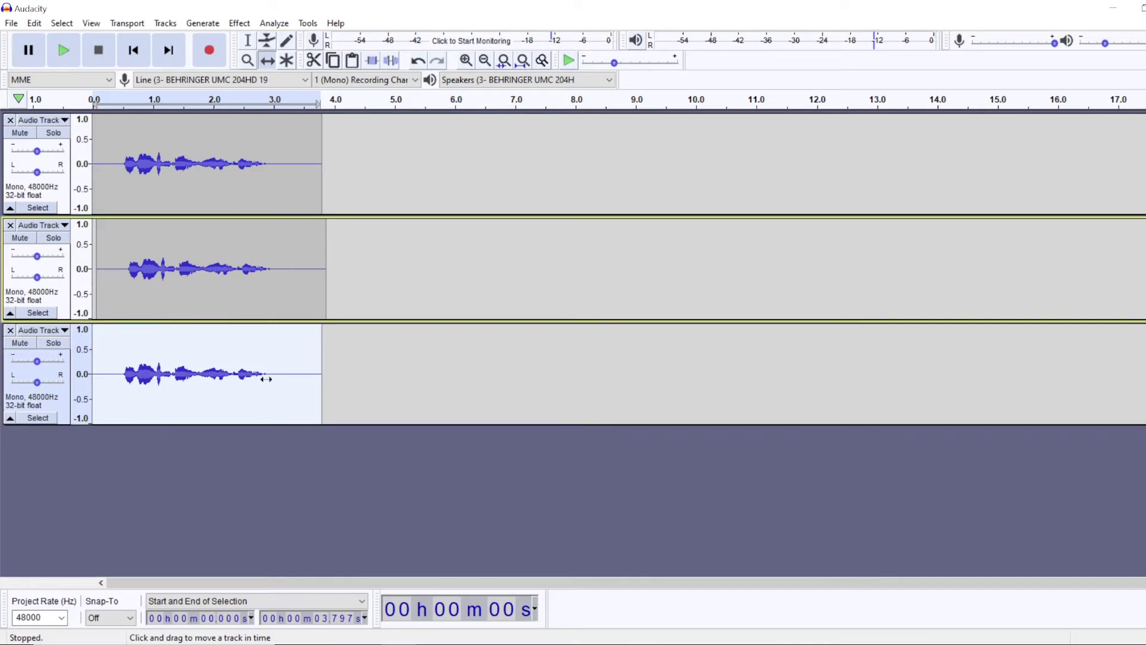
{"action": "left_click_drag", "start_coordinate": [240, 358], "coordinate": [249, 358]}
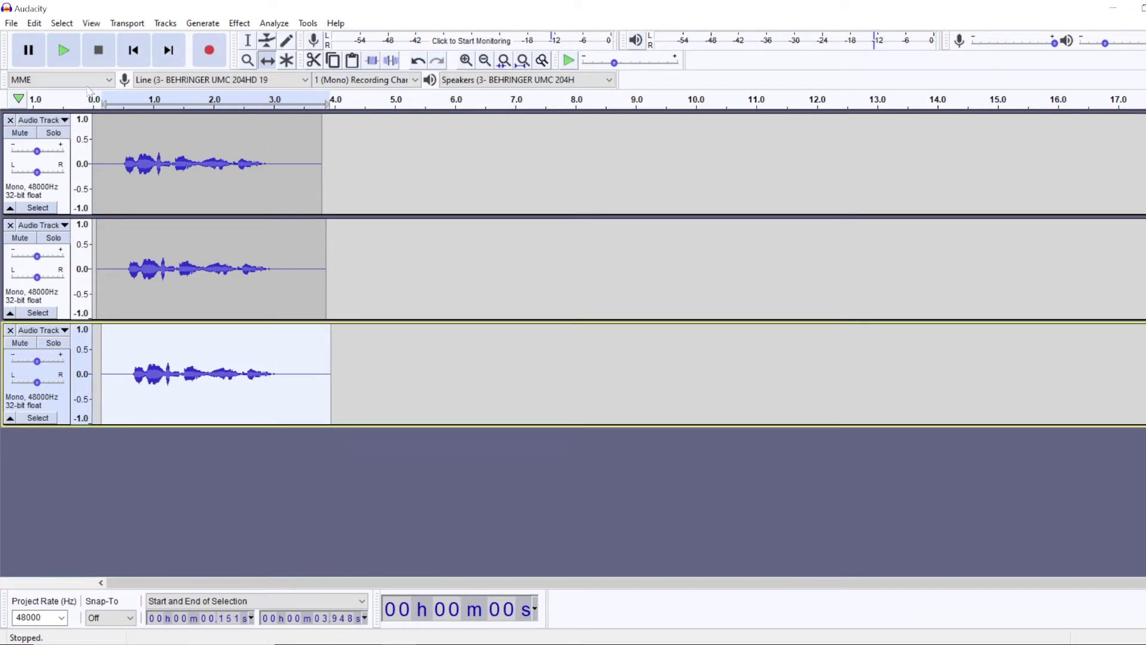
Play the three staggered voice tracks together.
{"action": "key", "text": "F1"}
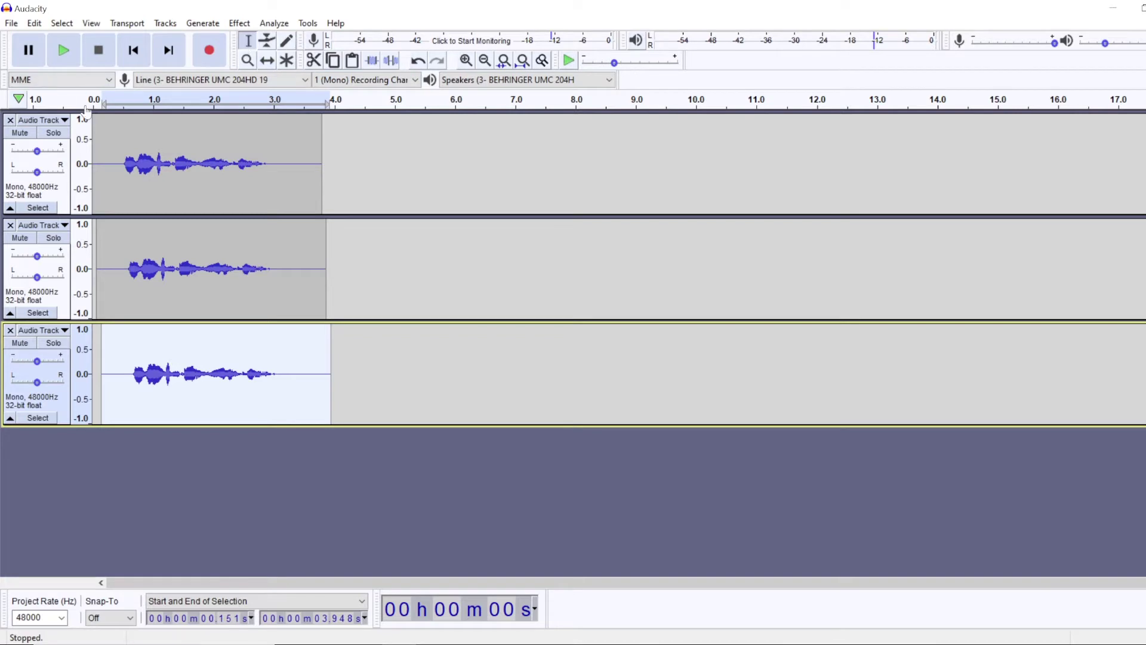
{"action": "left_click", "coordinate": [102, 161]}
{"action": "left_click", "coordinate": [70, 49]}
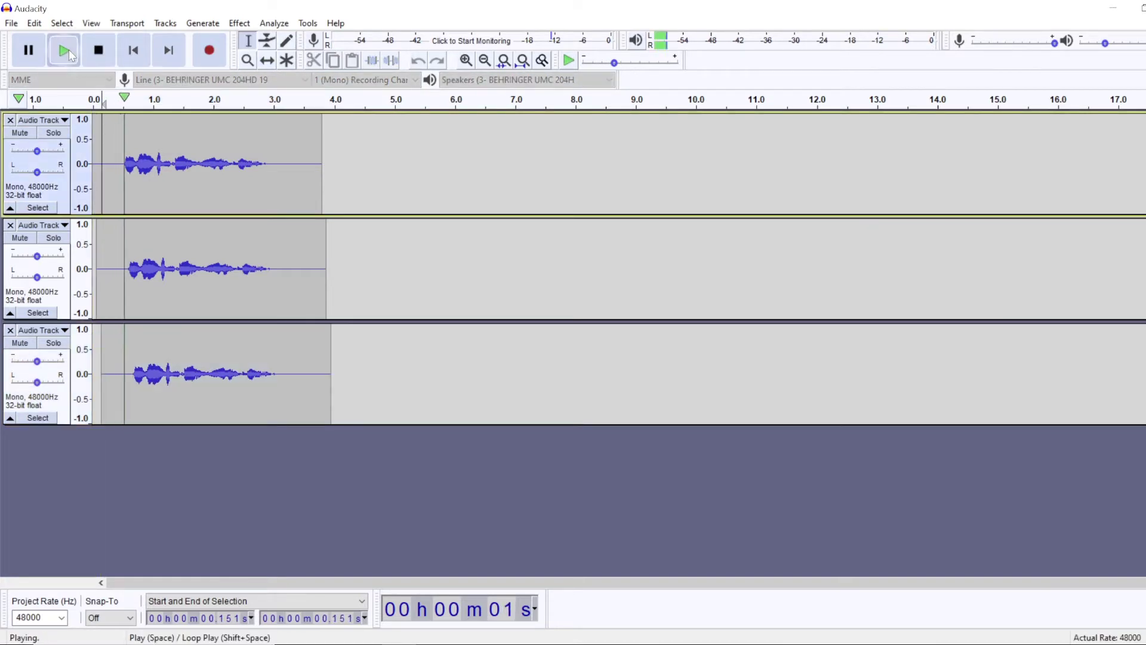
Stop playback and apply Paulstretch (factor 1.1, 0.01 s resolution) to all three tracks.
{"action": "left_click", "coordinate": [98, 52]}
{"action": "left_click", "coordinate": [431, 174]}
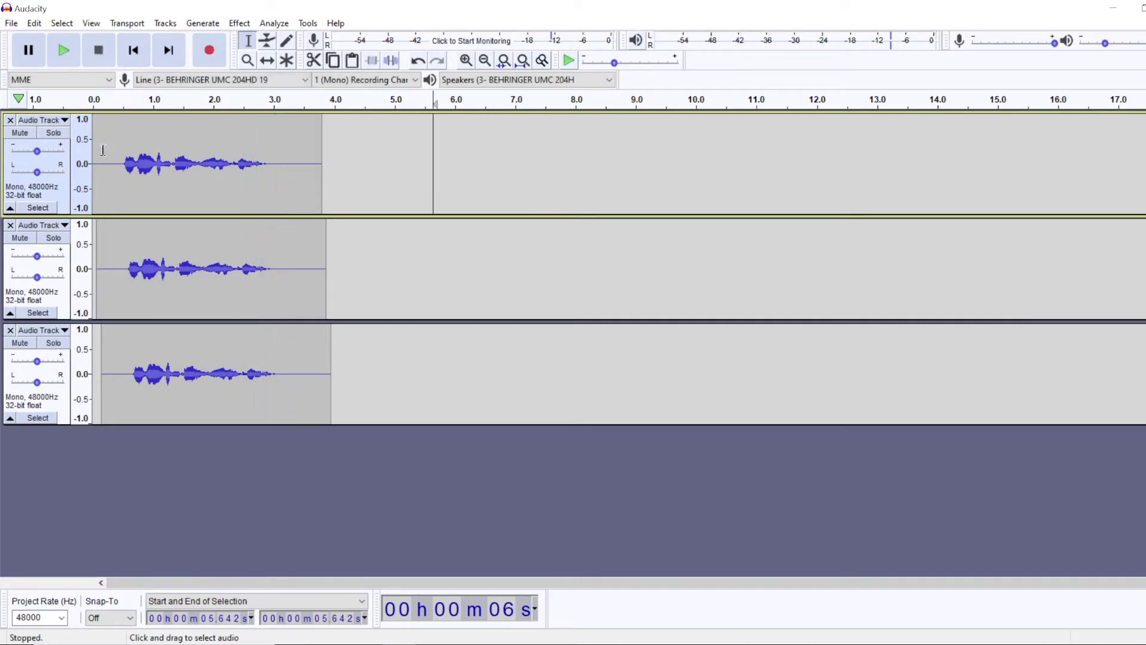
{"action": "left_click", "coordinate": [93, 150]}
{"action": "key", "text": "ctrl+a"}
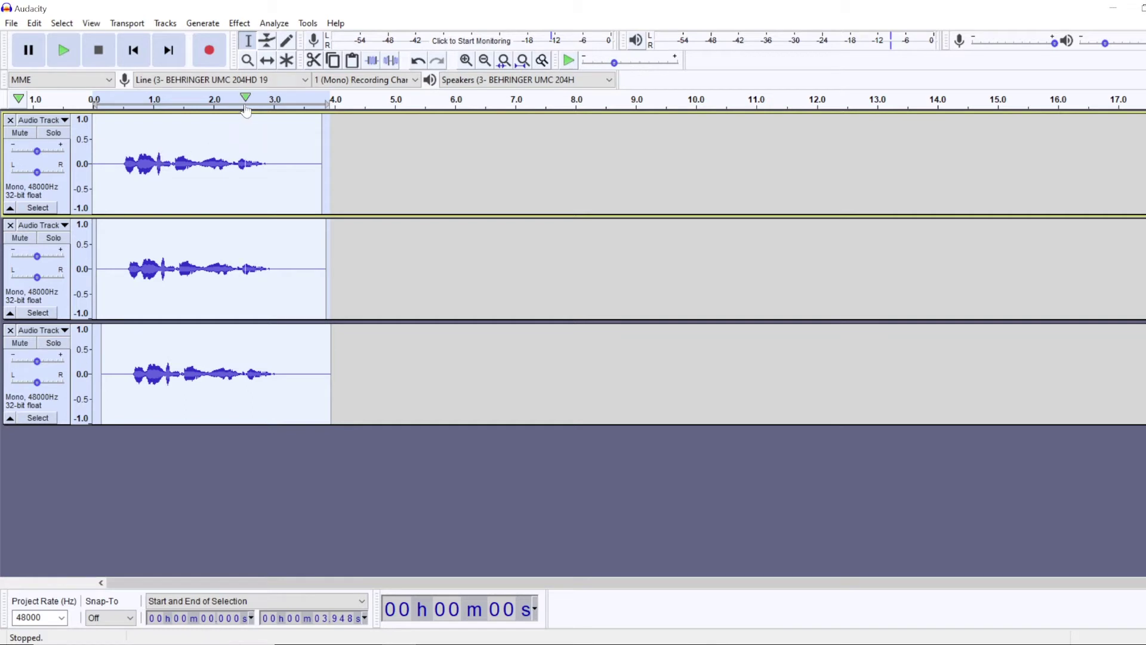
{"action": "left_click", "coordinate": [239, 23]}
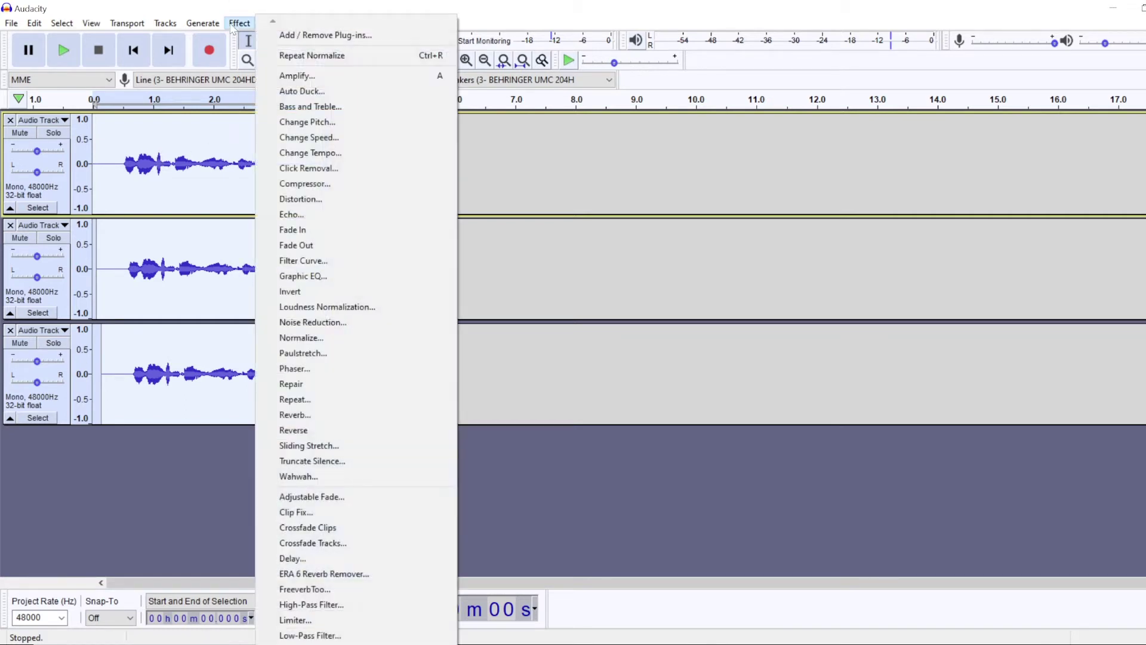
{"action": "left_click", "coordinate": [333, 358]}
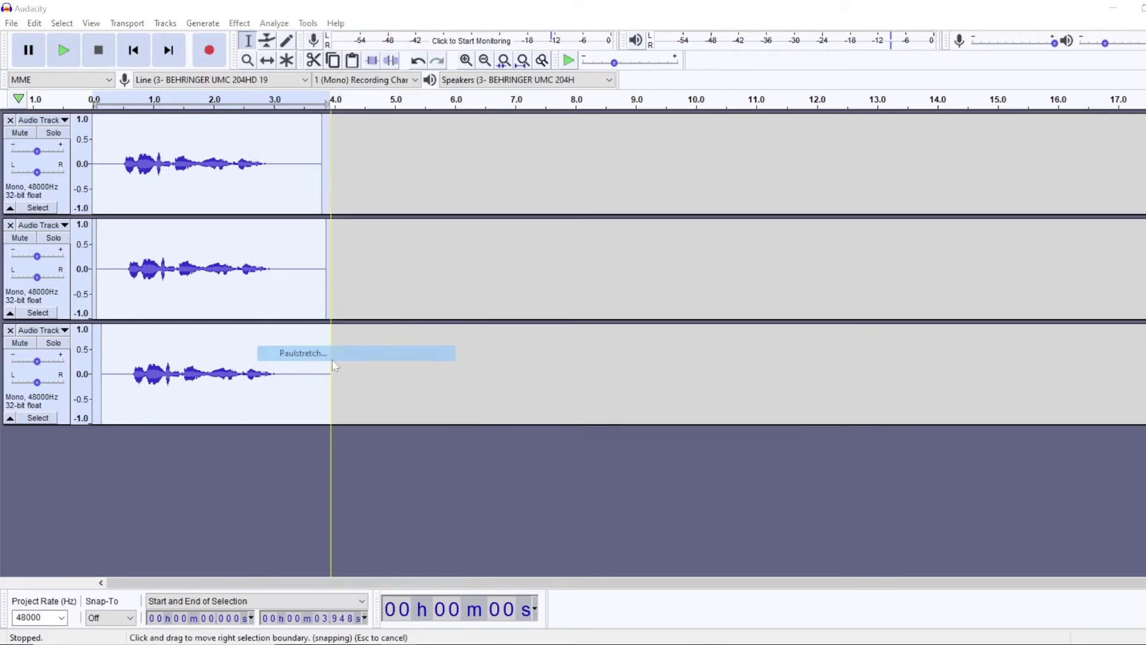
{"action": "left_click_drag", "start_coordinate": [570, 276], "coordinate": [419, 252]}
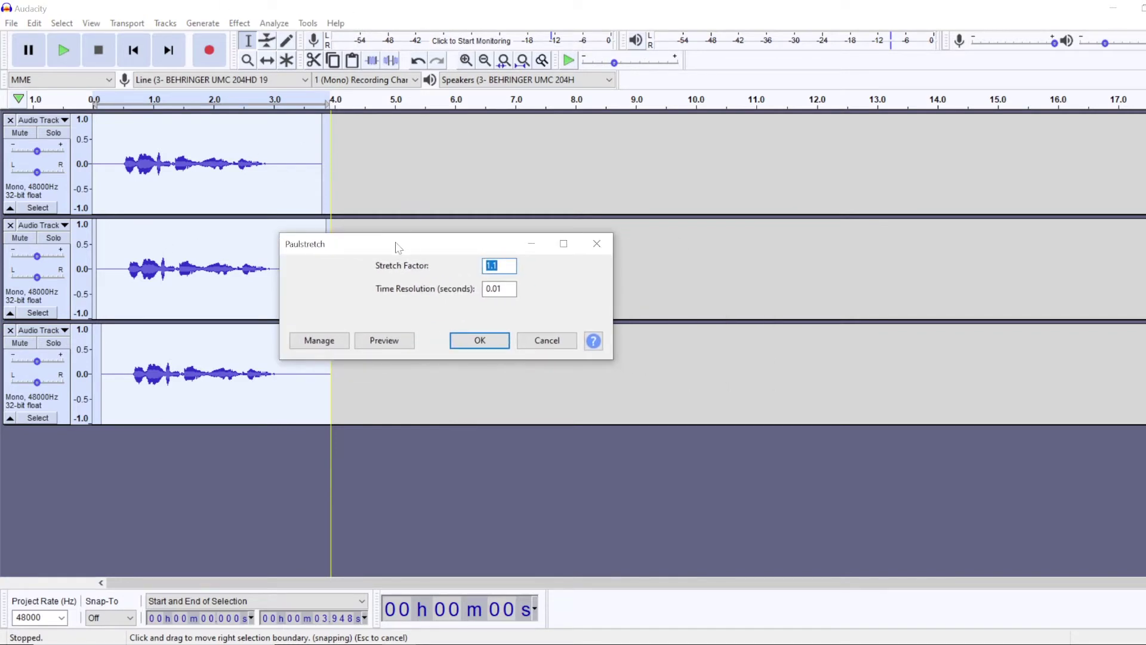
{"action": "left_click", "coordinate": [480, 340]}
Play the stretched tracks from near the beginning, then stop.
{"action": "left_click", "coordinate": [109, 127]}
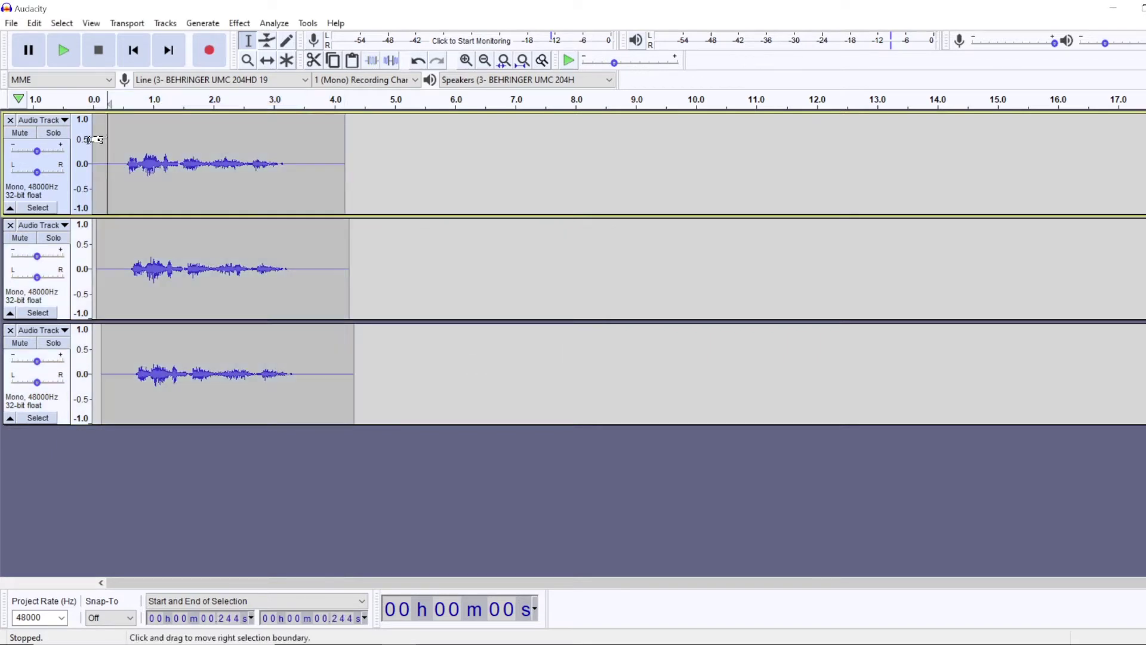
{"action": "left_click", "coordinate": [64, 51]}
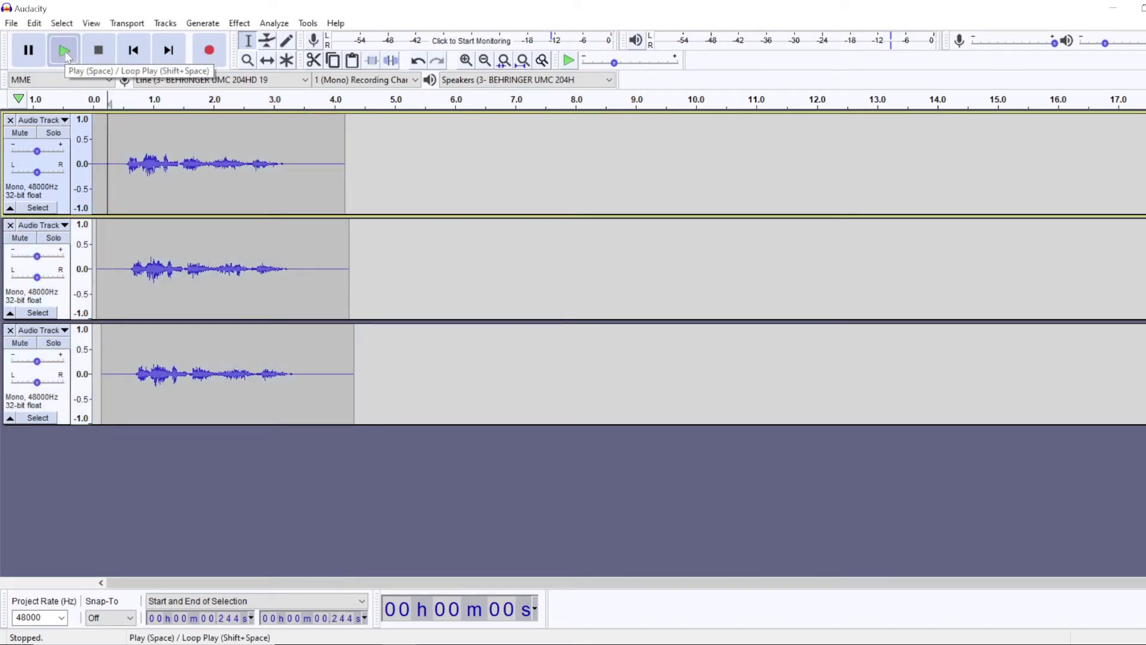
{"action": "left_click", "coordinate": [99, 51]}
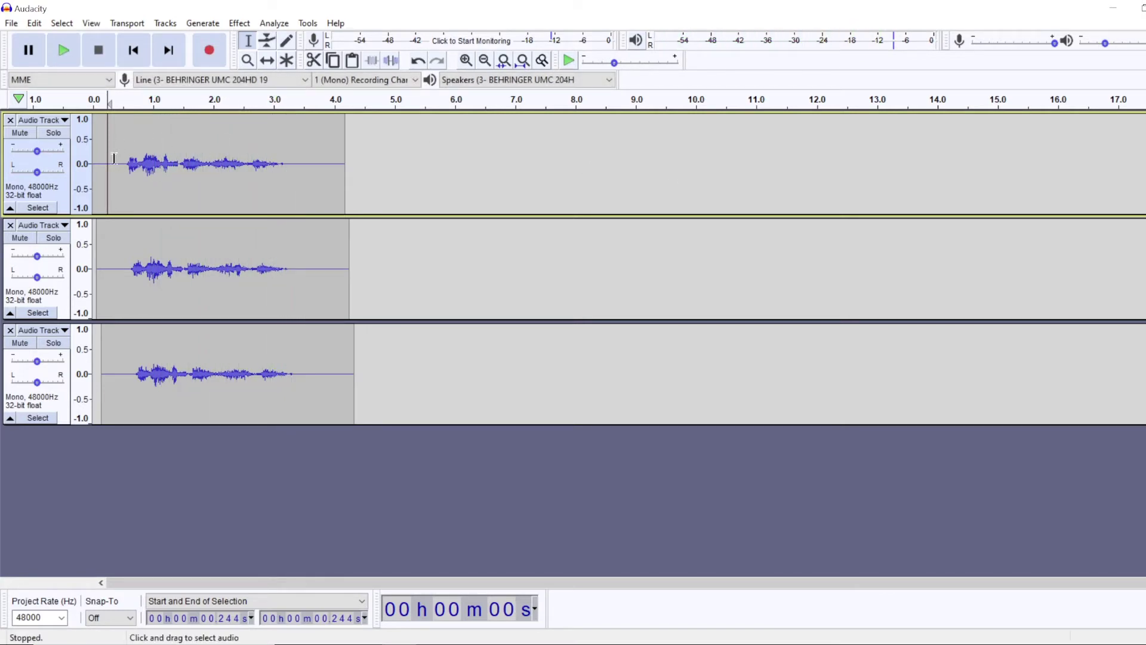
Lower the first track's clip pitch by 4 semitones with Change Pitch.
{"action": "double_click", "coordinate": [142, 148]}
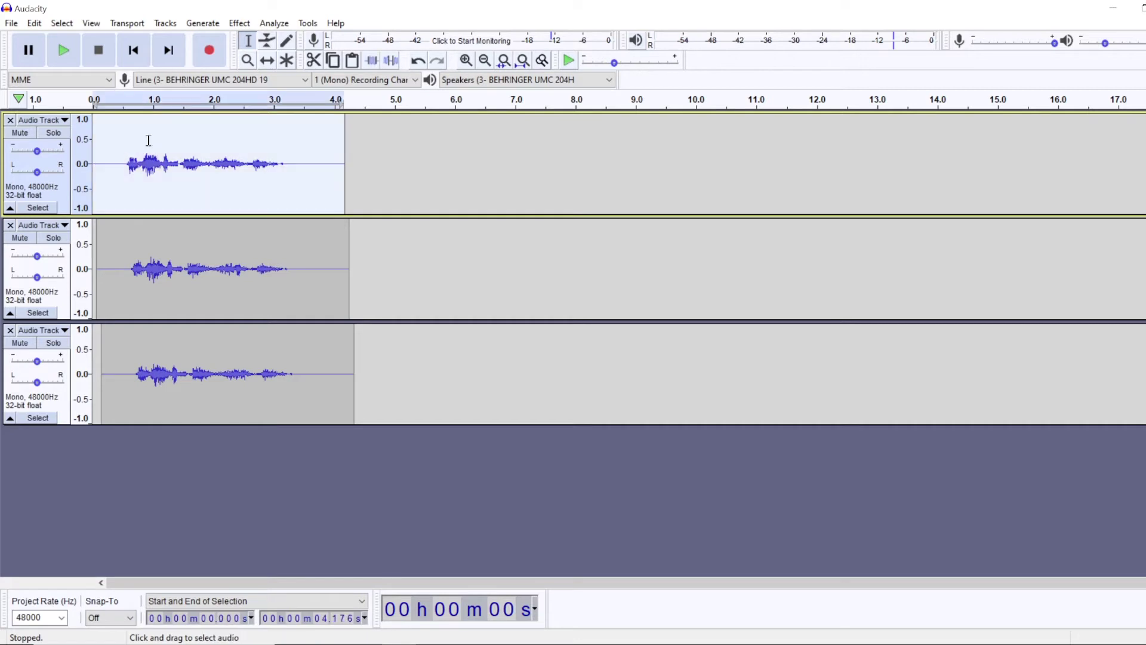
{"action": "left_click", "coordinate": [240, 23]}
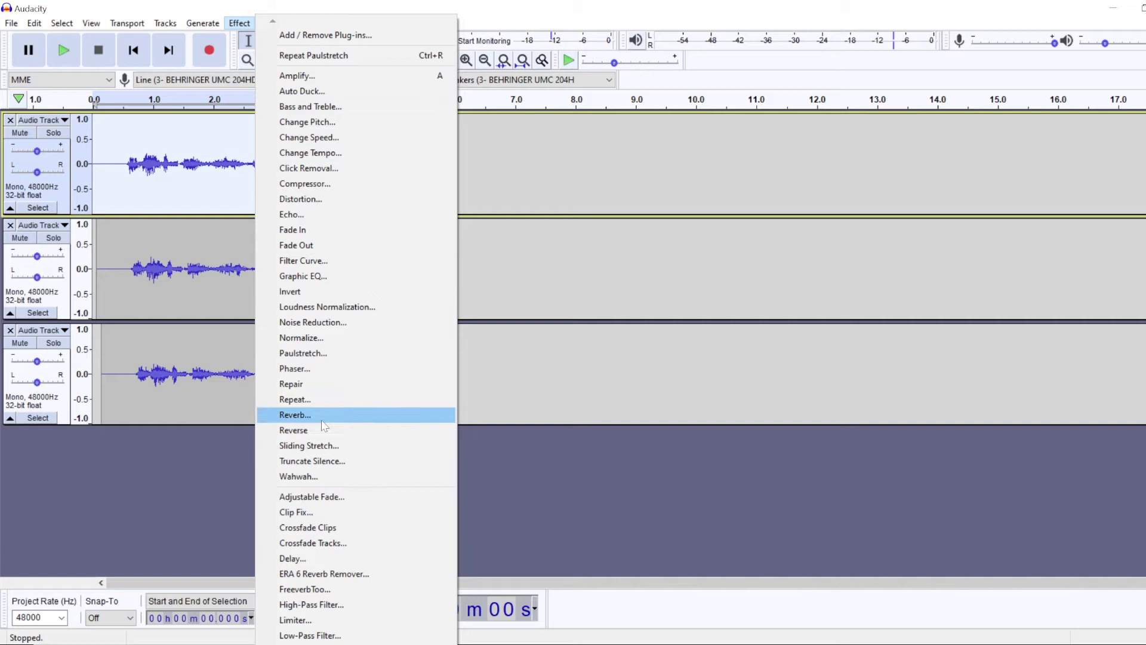
{"action": "left_click", "coordinate": [328, 123]}
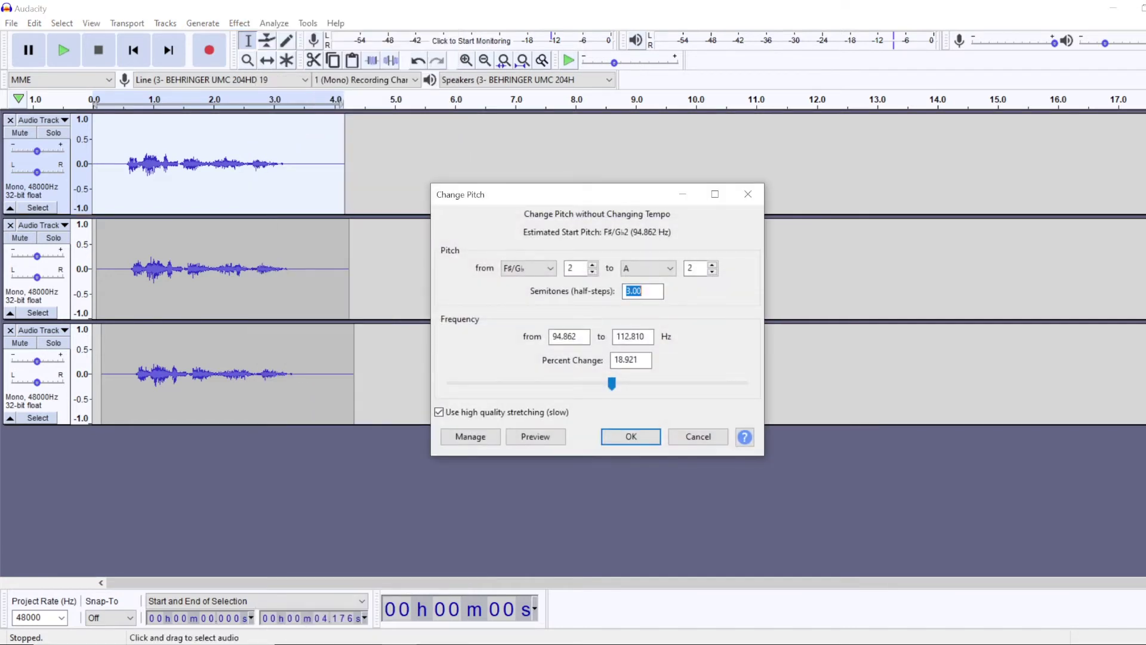
{"action": "type", "text": "-4"}
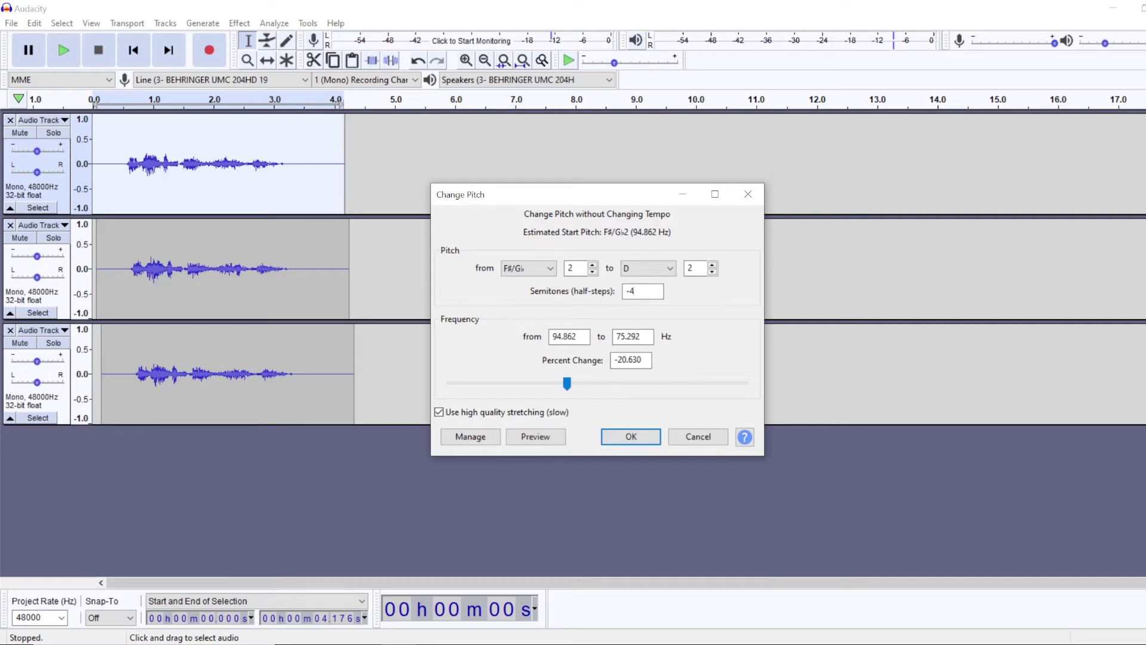
{"action": "left_click", "coordinate": [630, 437]}
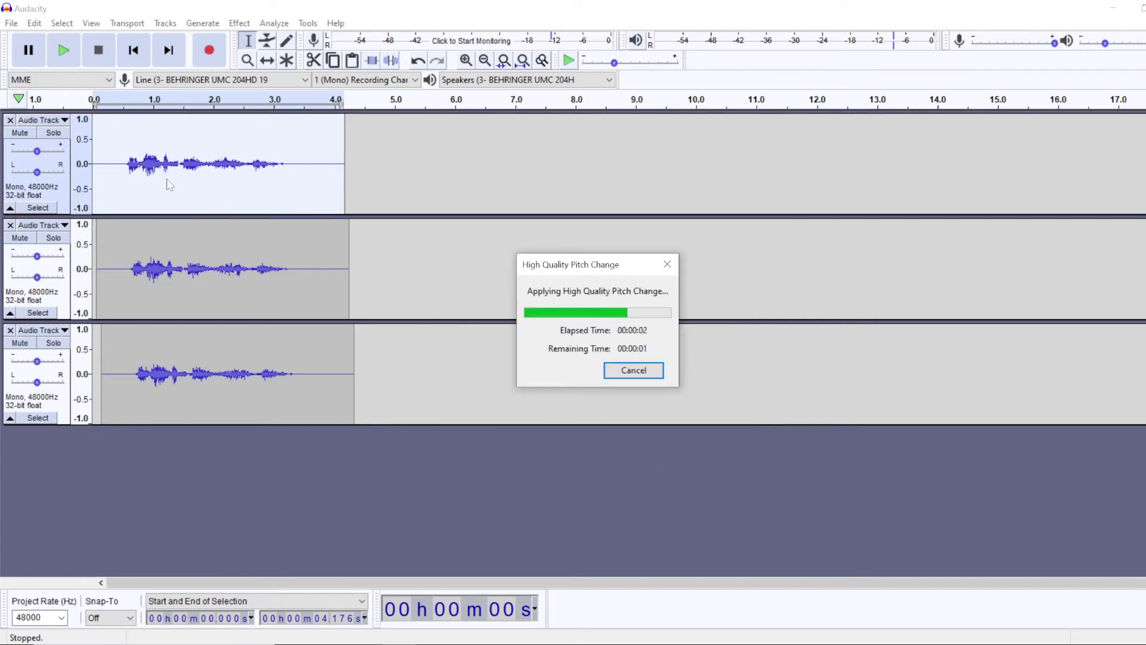
Raise the third track's clip pitch by 3 semitones, F4 to G#4, keeping tempo.
{"action": "double_click", "coordinate": [134, 369]}
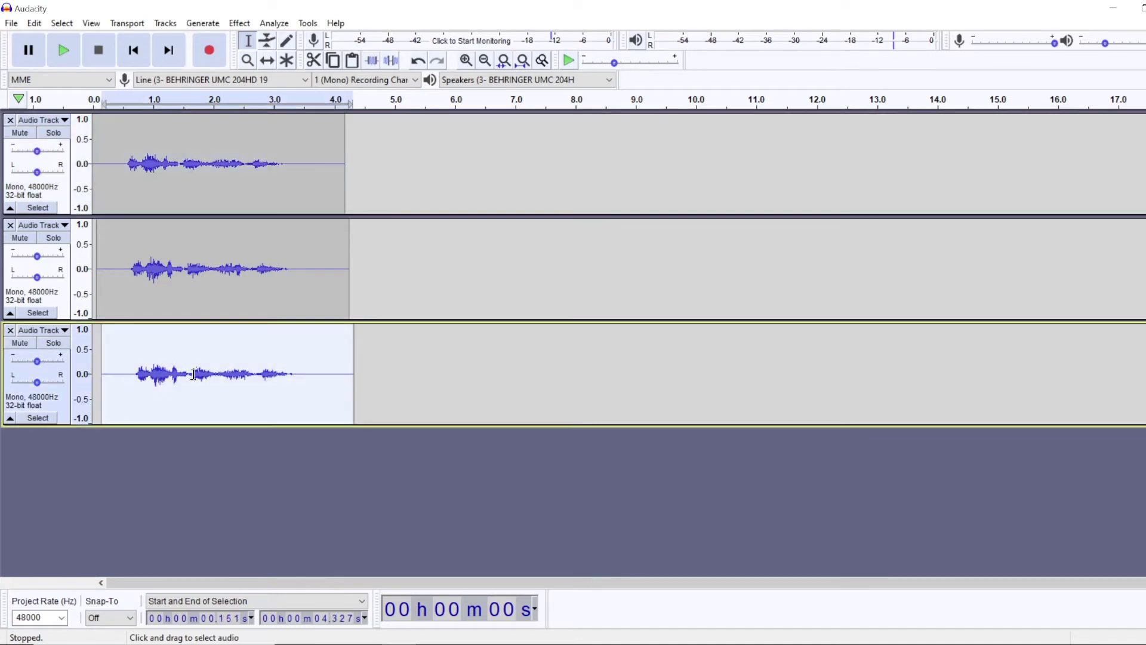
{"action": "left_click", "coordinate": [240, 24]}
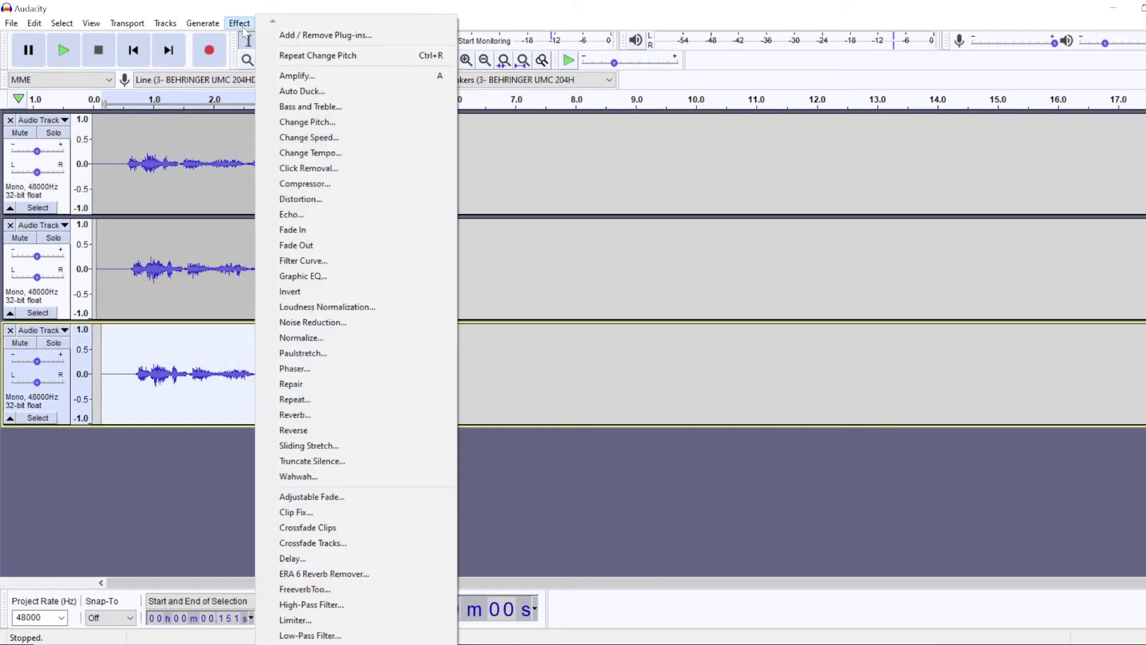
{"action": "left_click", "coordinate": [343, 121]}
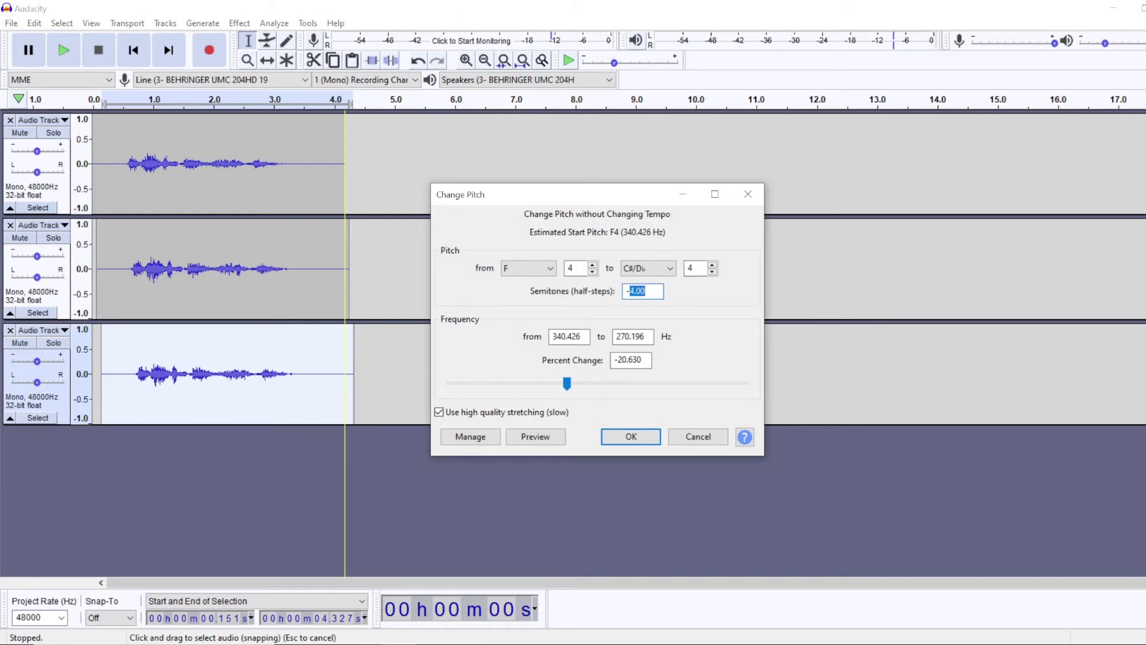
{"action": "key", "text": "BackSpace"}
{"action": "type", "text": "6"}
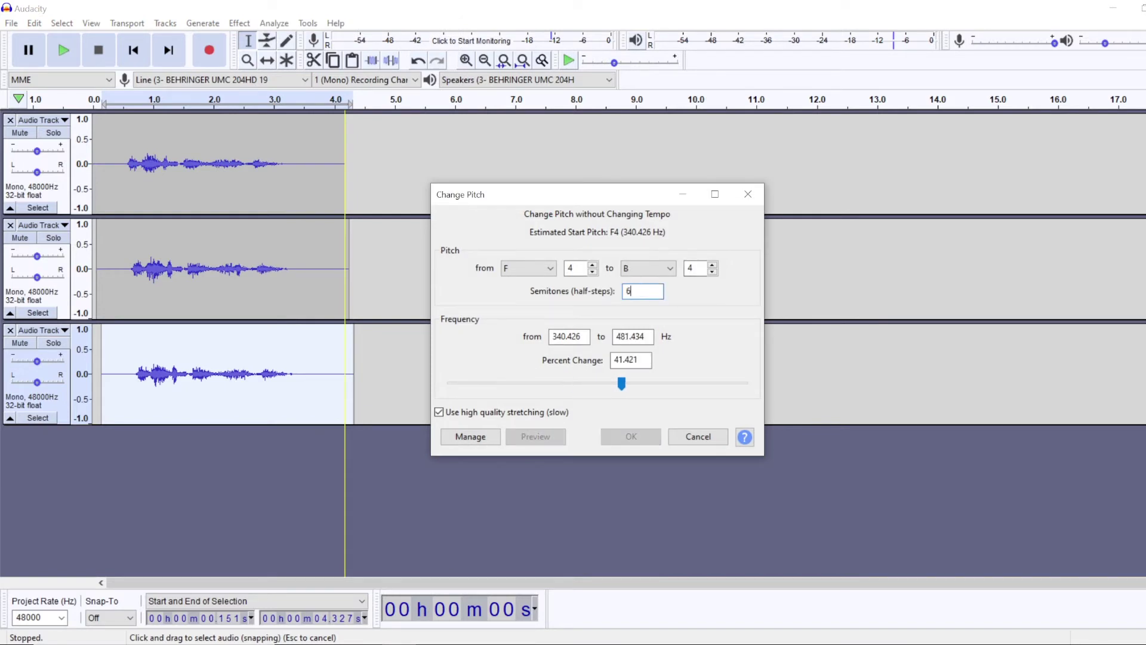
{"action": "type", "text": "3"}
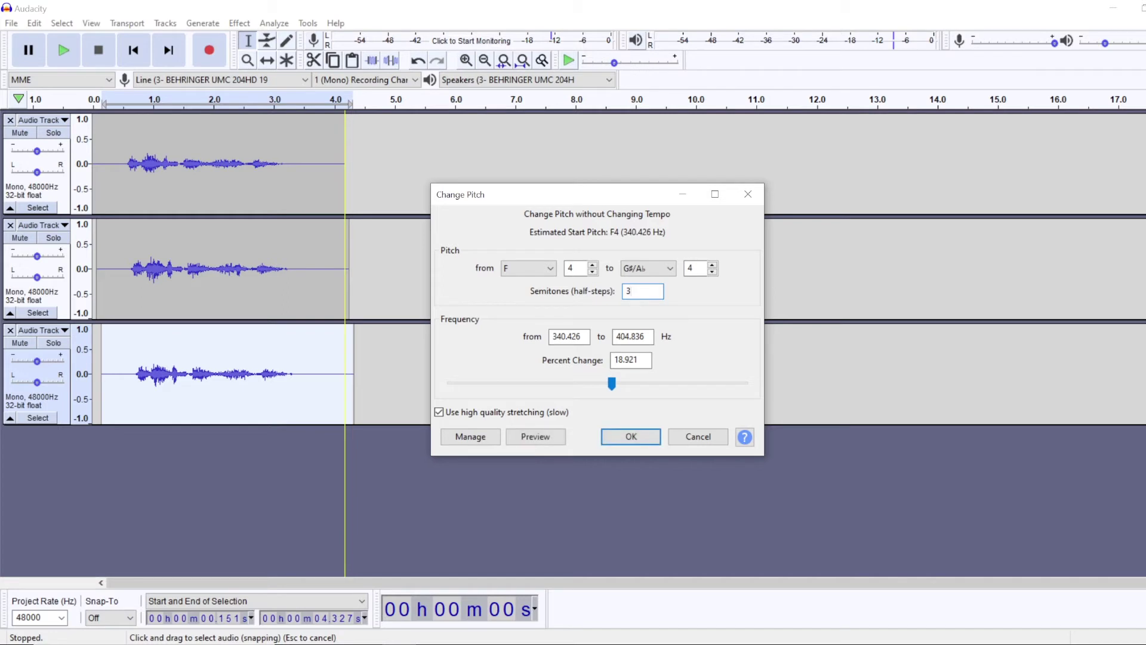
{"action": "left_click", "coordinate": [625, 442]}
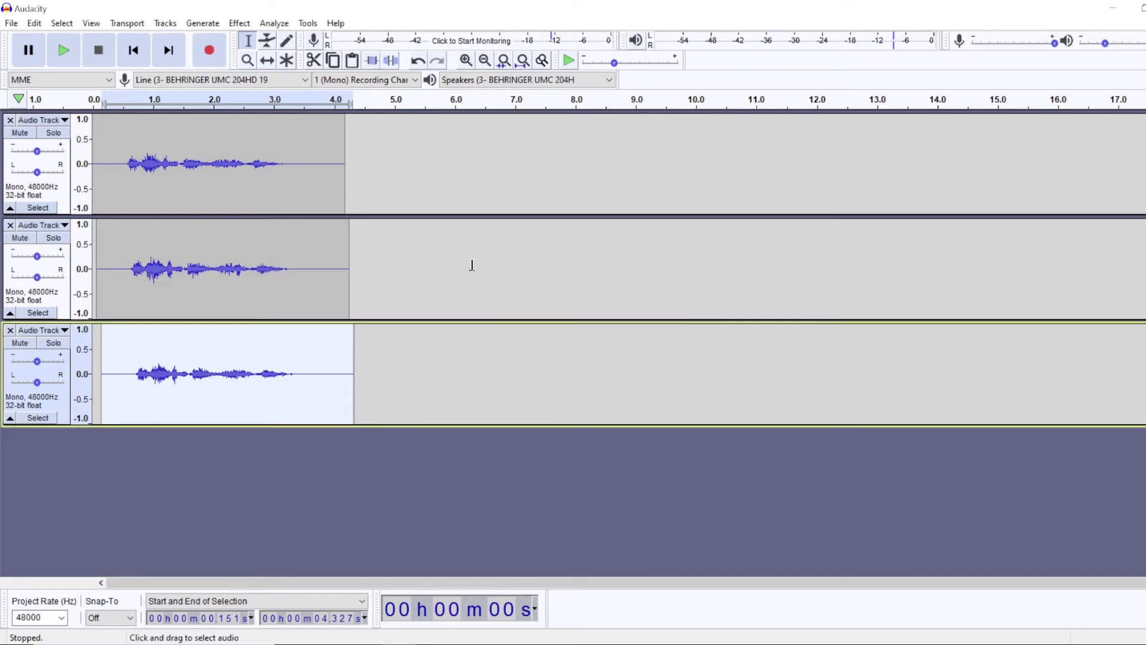
Apply a Graphic EQ cutting bands up to 500 Hz to the third track.
{"action": "left_click", "coordinate": [240, 22]}
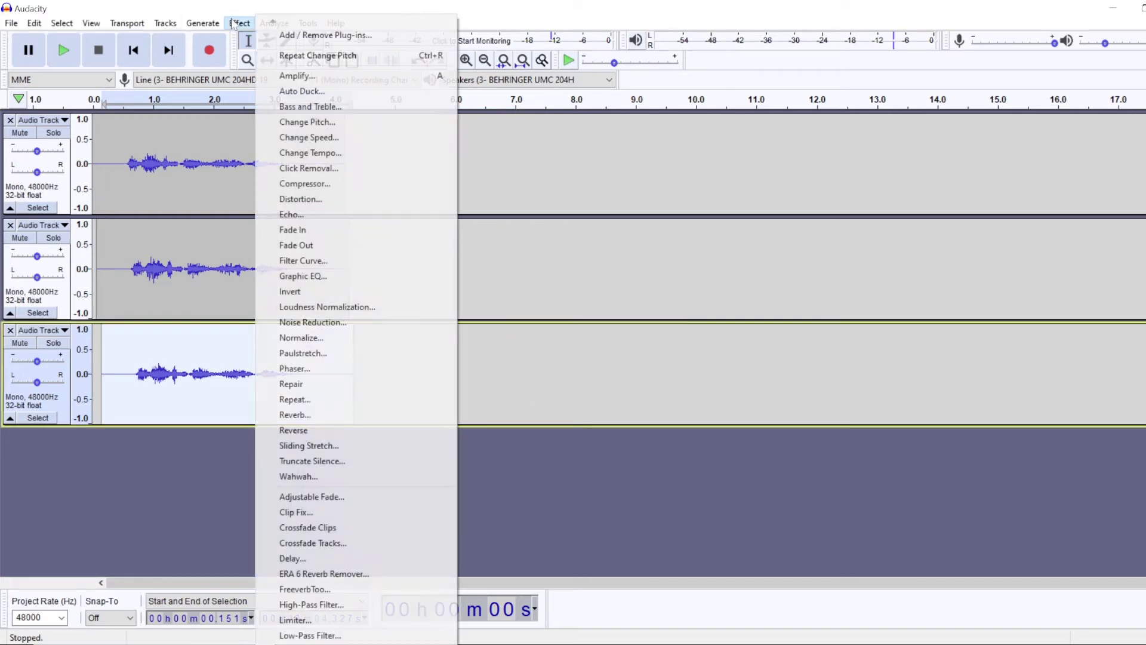
{"action": "left_click", "coordinate": [314, 276]}
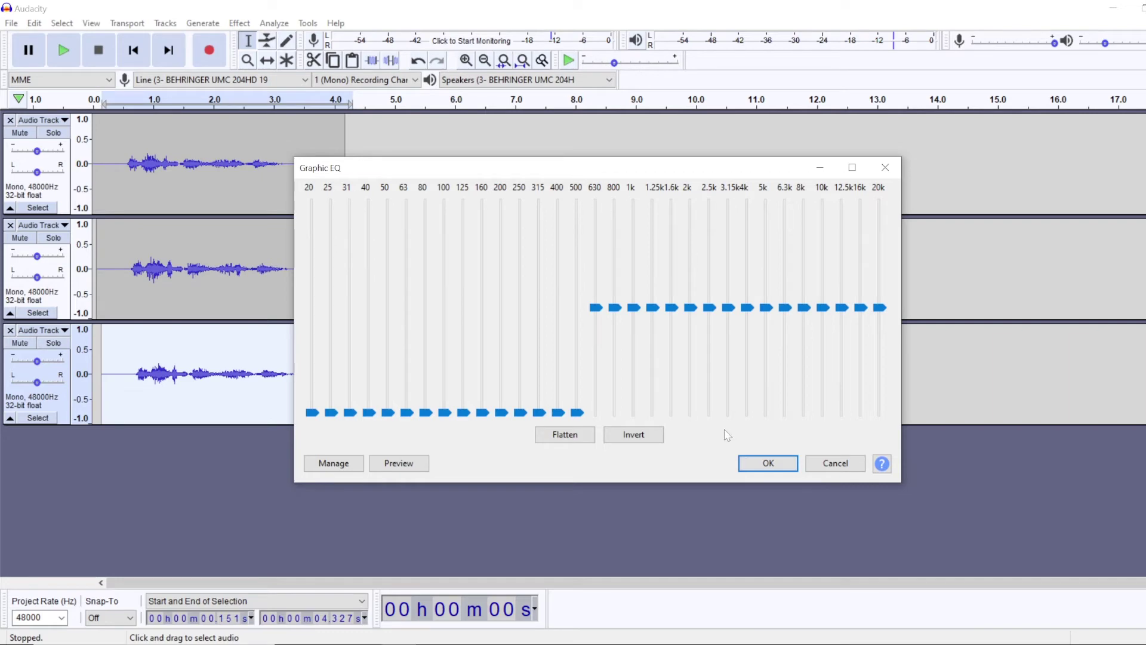
{"action": "left_click", "coordinate": [768, 464]}
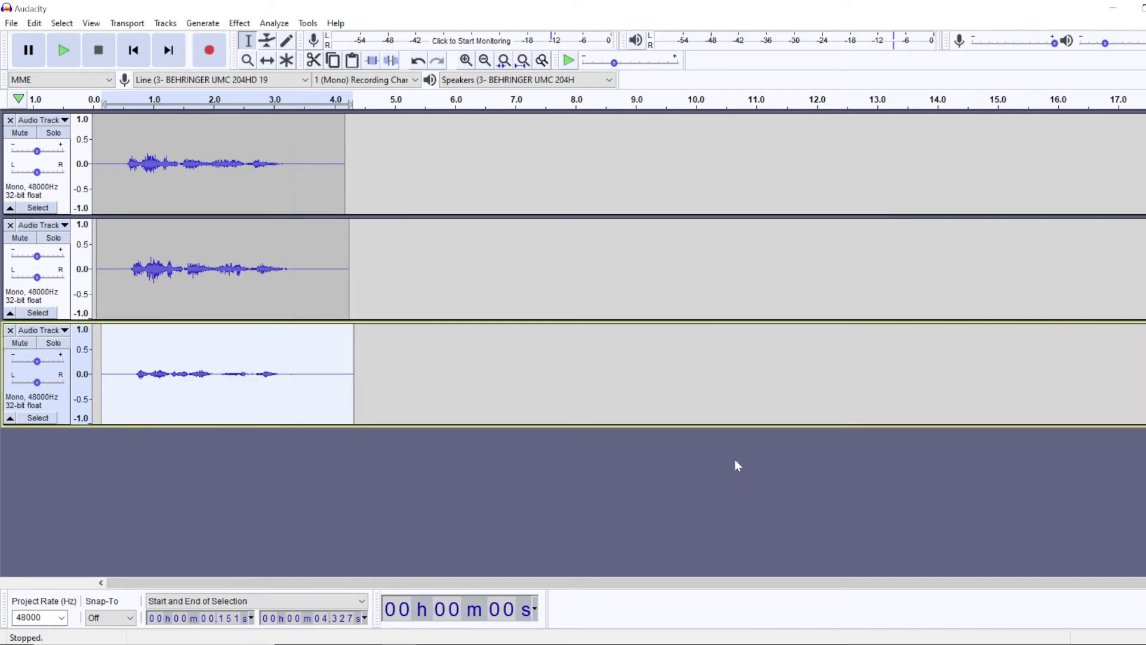
Play the tracks from 0.290 s to hear the EQ change.
{"action": "left_click", "coordinate": [436, 179]}
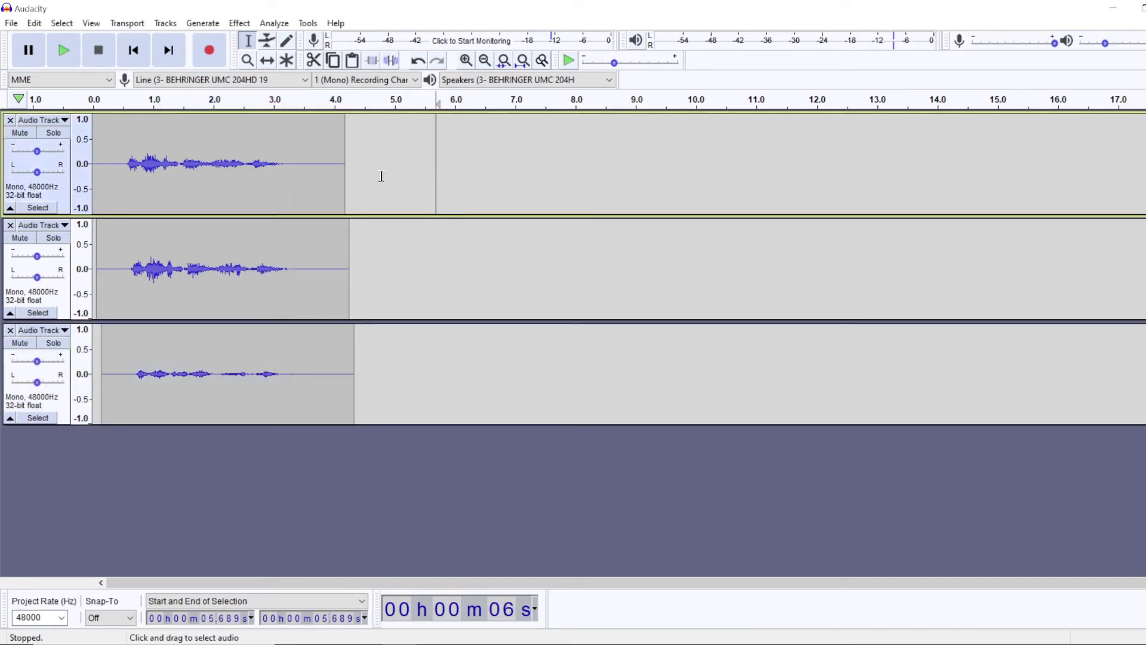
{"action": "left_click", "coordinate": [203, 170]}
{"action": "left_click", "coordinate": [111, 143]}
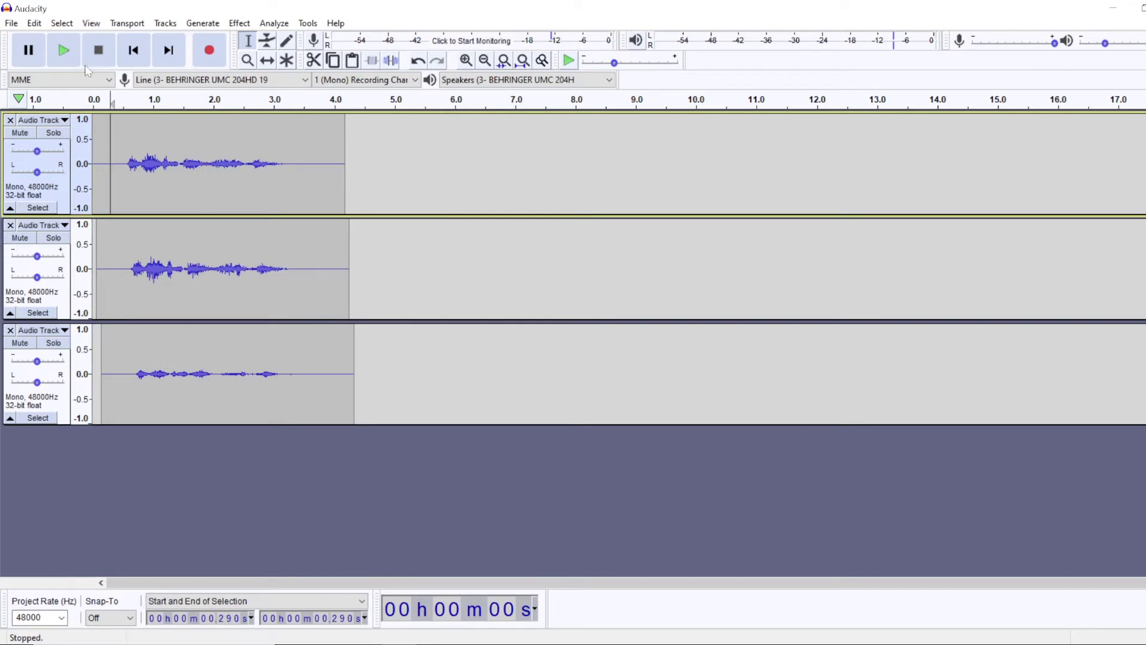
{"action": "left_click", "coordinate": [56, 56]}
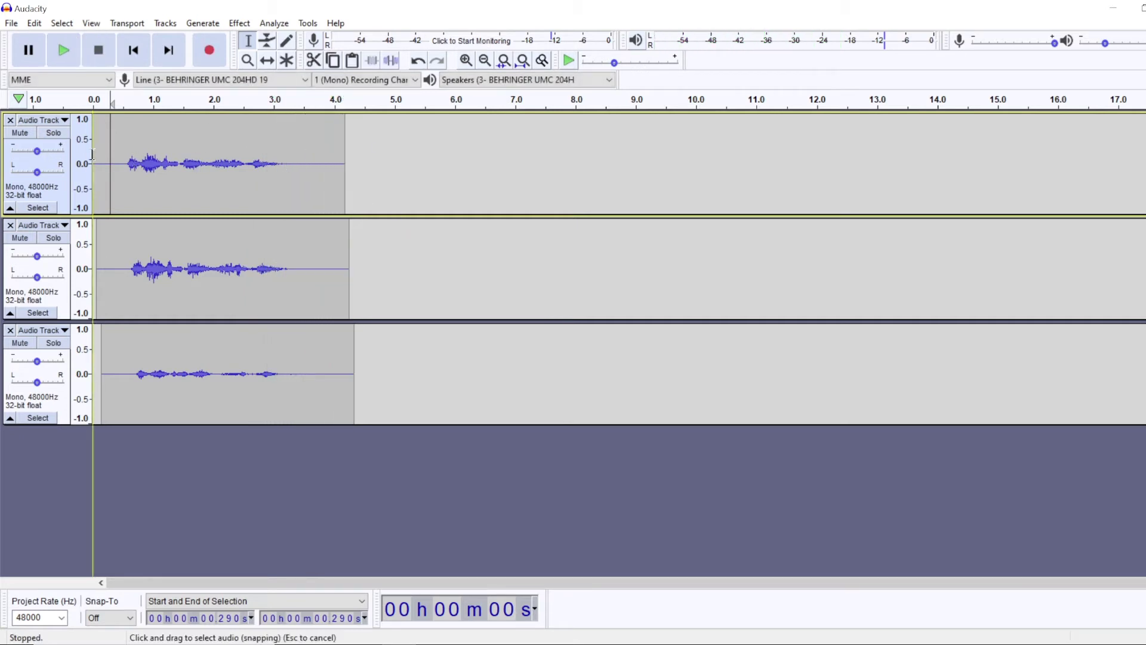
Apply Reverb (40% room size, 30% reverberance, 15 ms pre-delay) to all three tracks and play them.
{"action": "key", "text": "ctrl+a"}
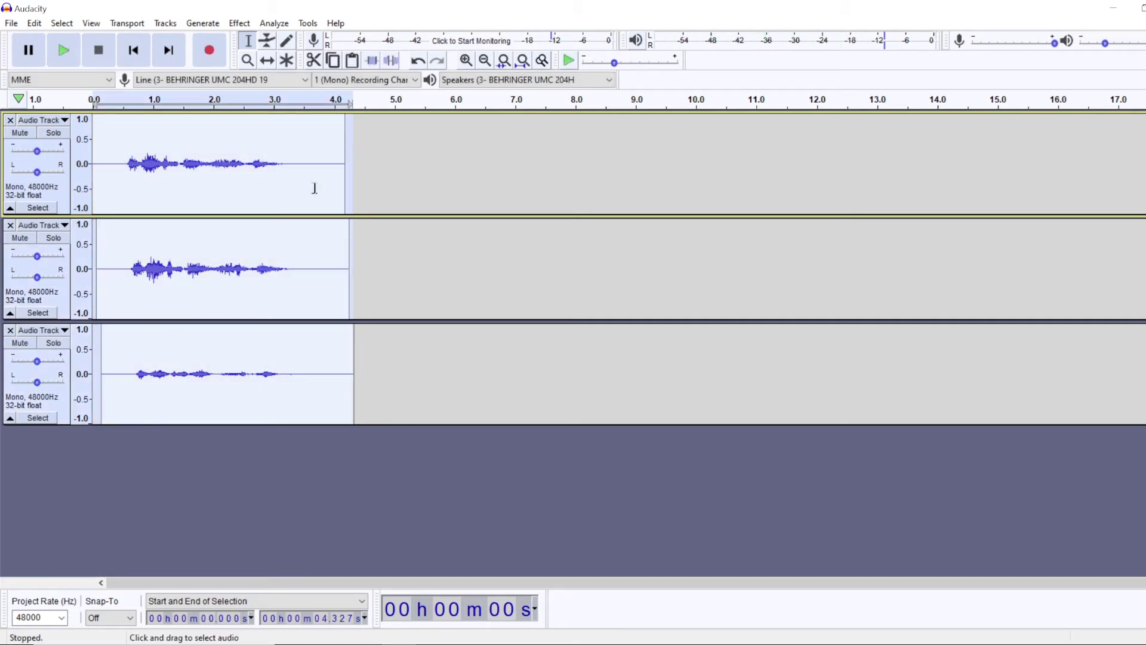
{"action": "left_click", "coordinate": [245, 27]}
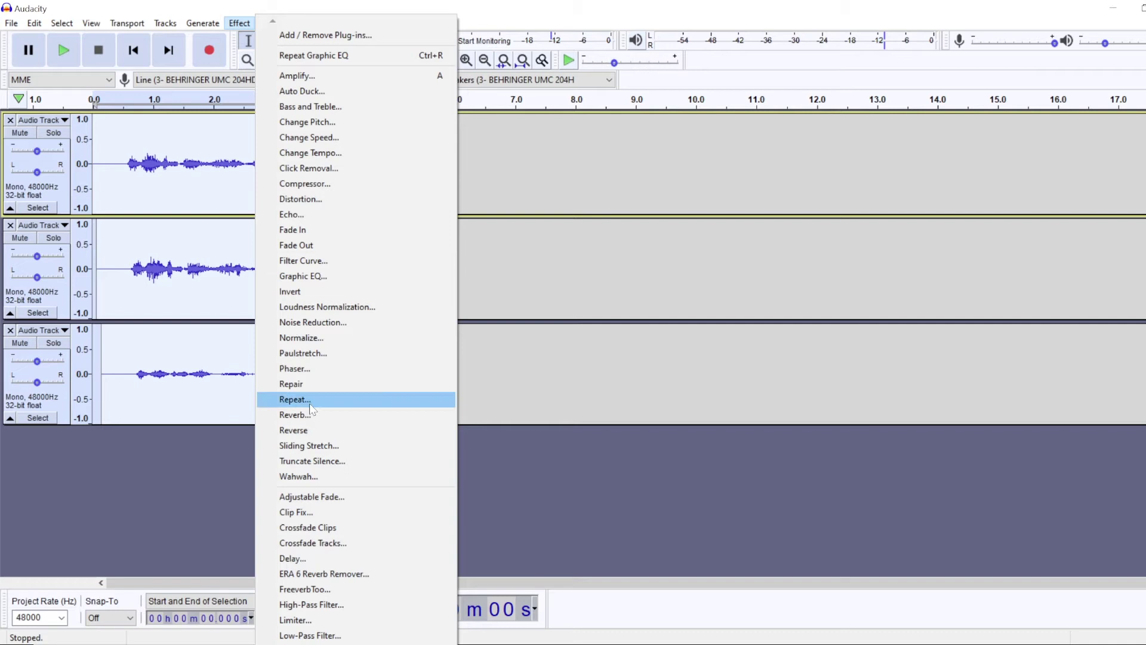
{"action": "left_click", "coordinate": [294, 415]}
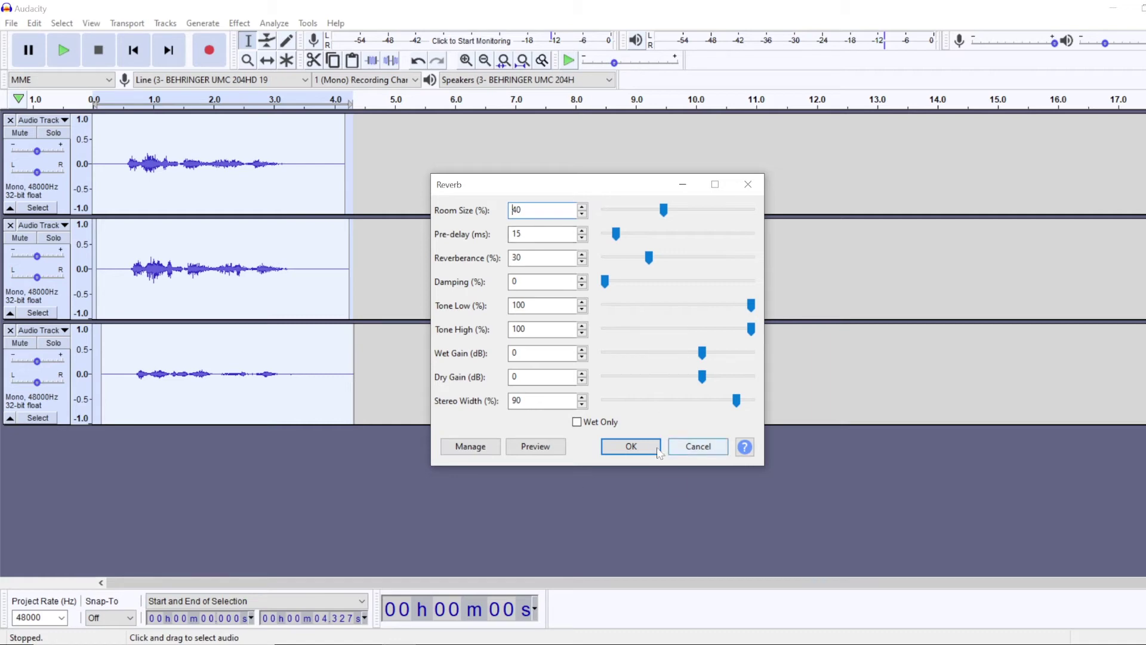
{"action": "left_click", "coordinate": [626, 447]}
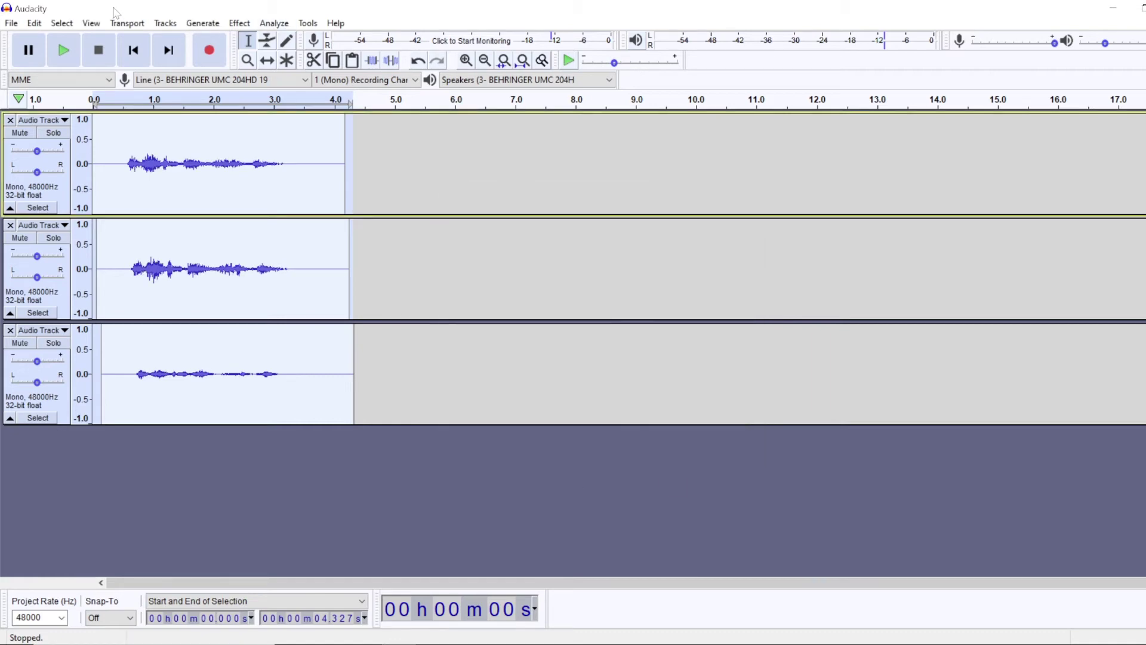
{"action": "left_click", "coordinate": [64, 52]}
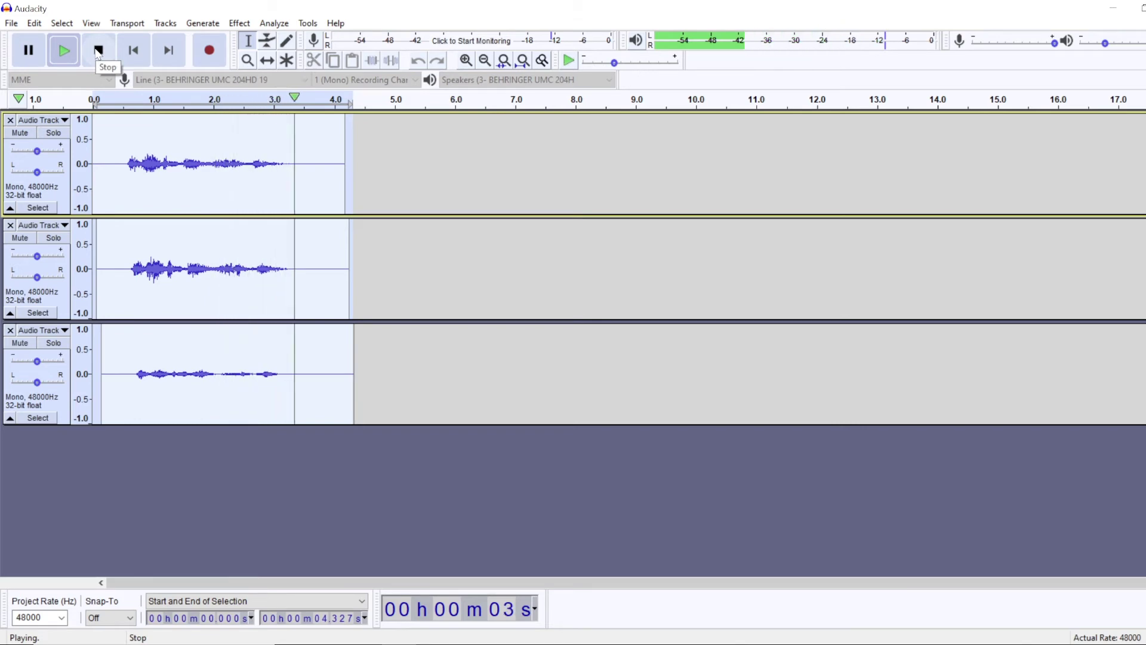
Normalize all three tracks to a -1.0 dB peak with DC offset removed, then deselect near the start.
{"action": "left_click", "coordinate": [243, 25]}
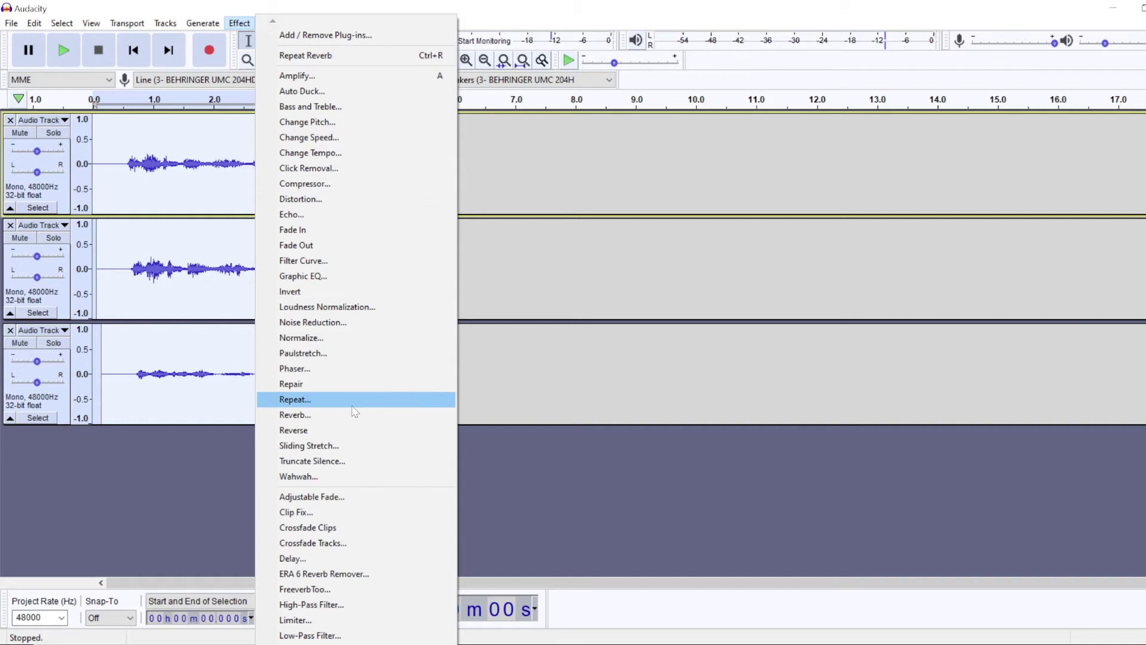
{"action": "left_click", "coordinate": [328, 339]}
{"action": "left_click_drag", "start_coordinate": [615, 264], "coordinate": [517, 250]}
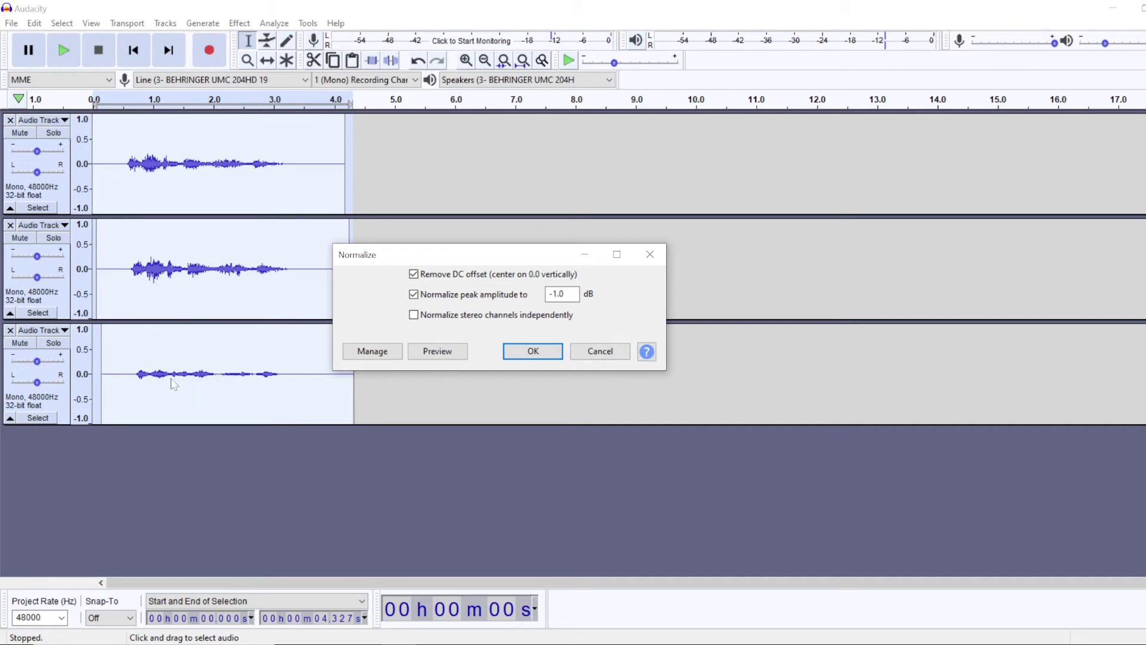
{"action": "left_click", "coordinate": [531, 352]}
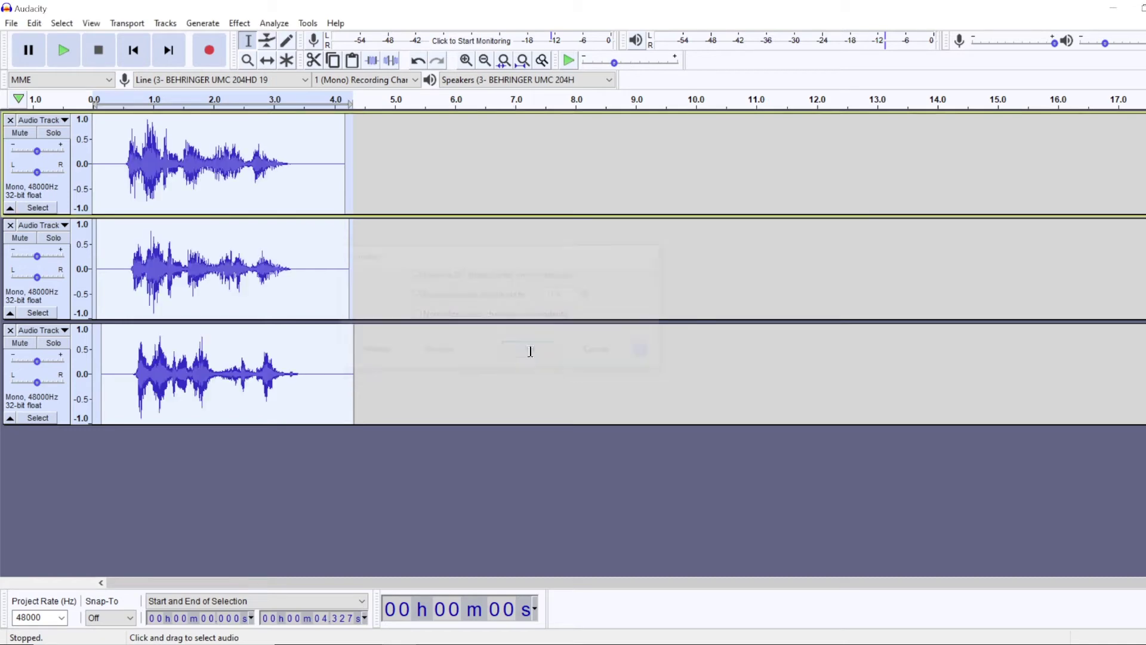
{"action": "left_click", "coordinate": [115, 155]}
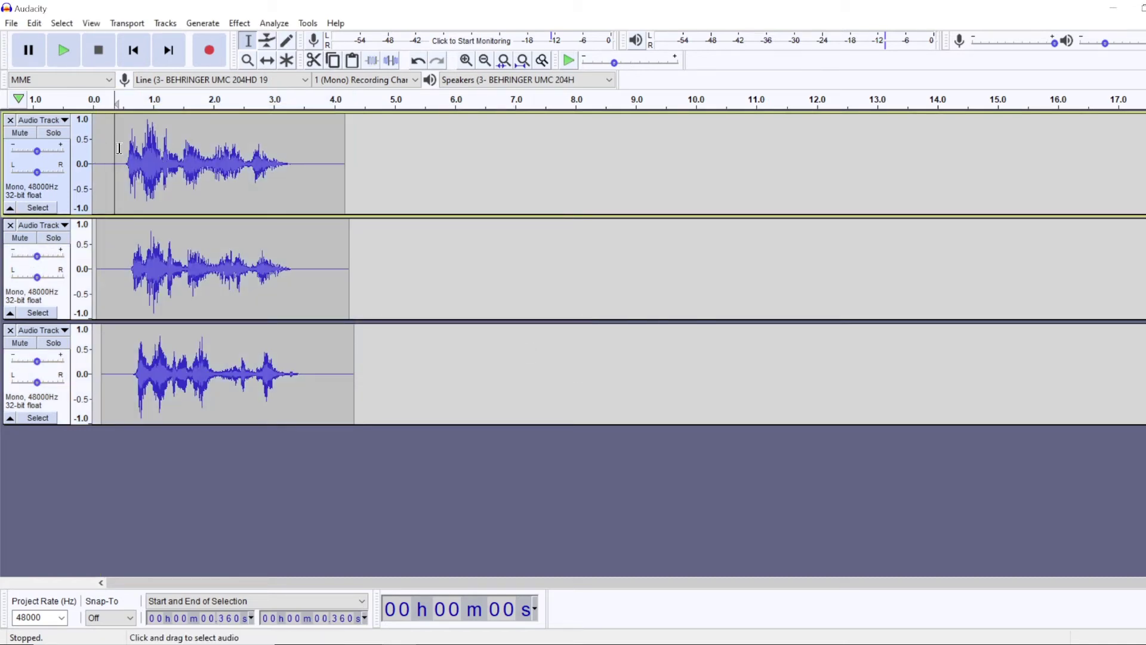
{"action": "left_click", "coordinate": [106, 145]}
{"action": "left_click", "coordinate": [62, 53]}
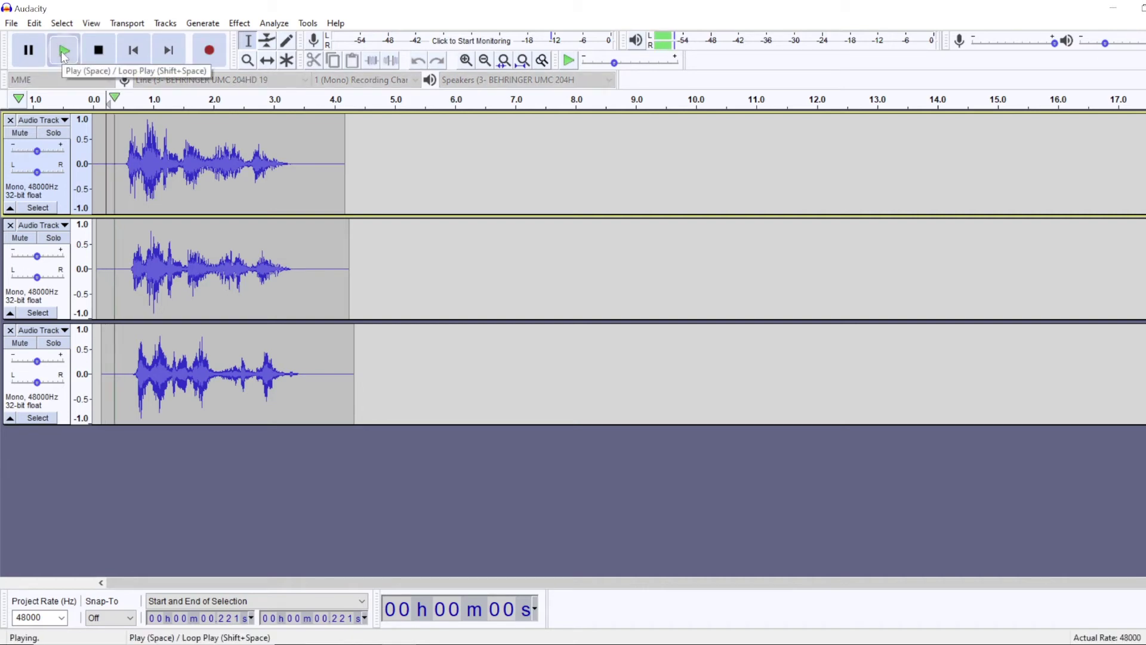
{"action": "left_click", "coordinate": [100, 57]}
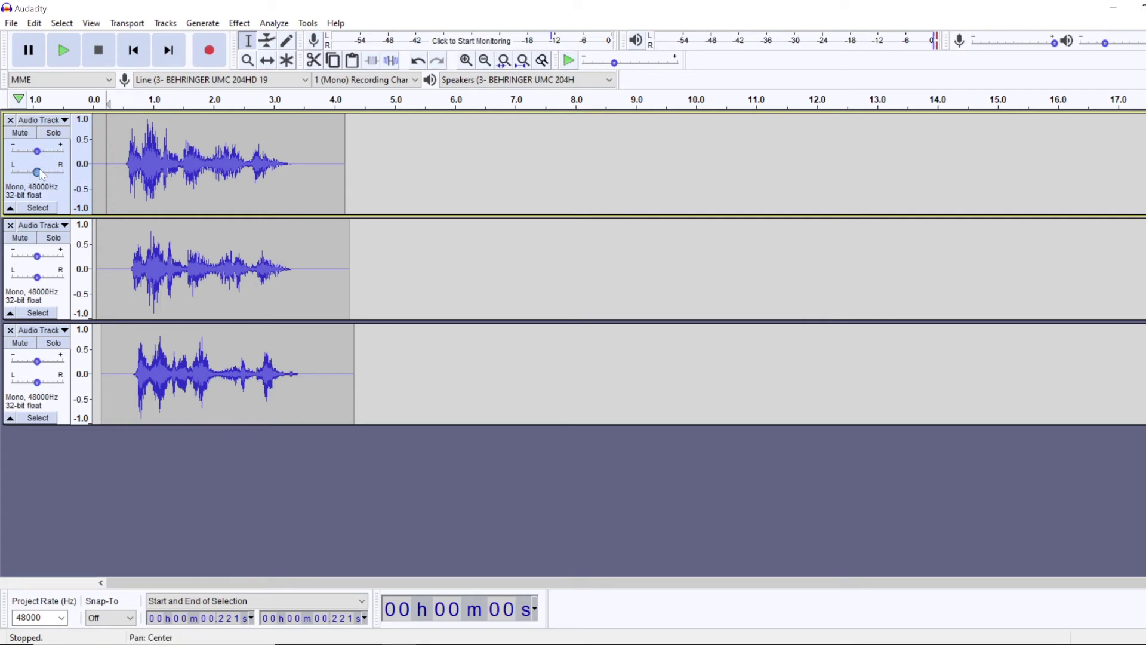
Pan track 1 to 100% left and track 3 to 100% right.
{"action": "left_click", "coordinate": [180, 157]}
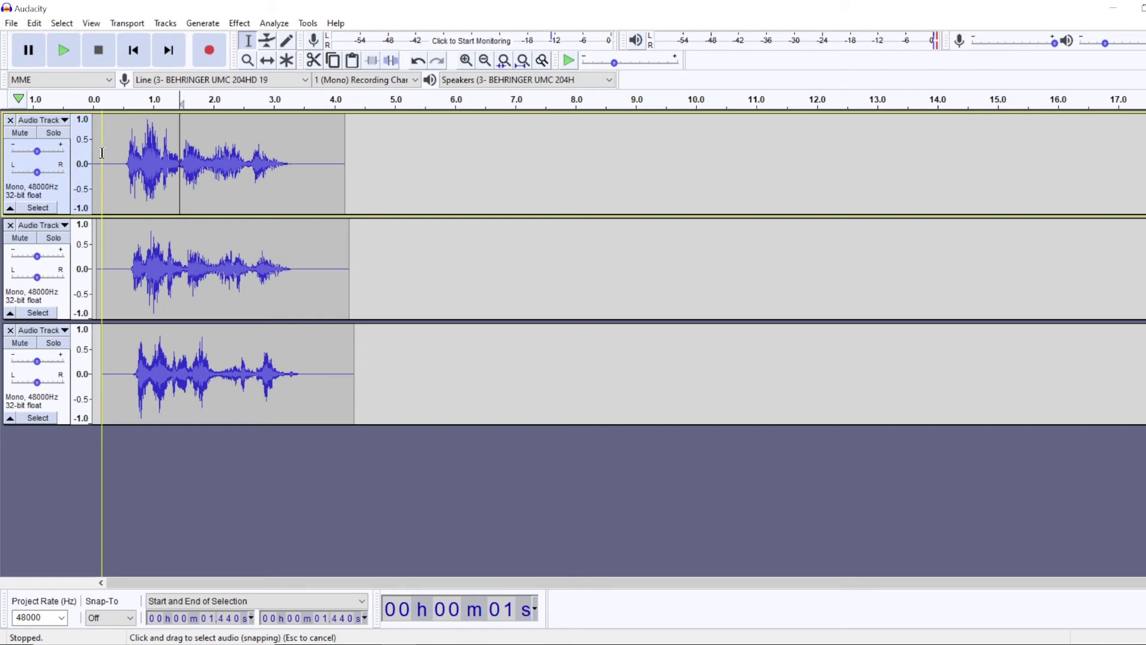
{"action": "left_click_drag", "start_coordinate": [37, 172], "coordinate": [6, 176]}
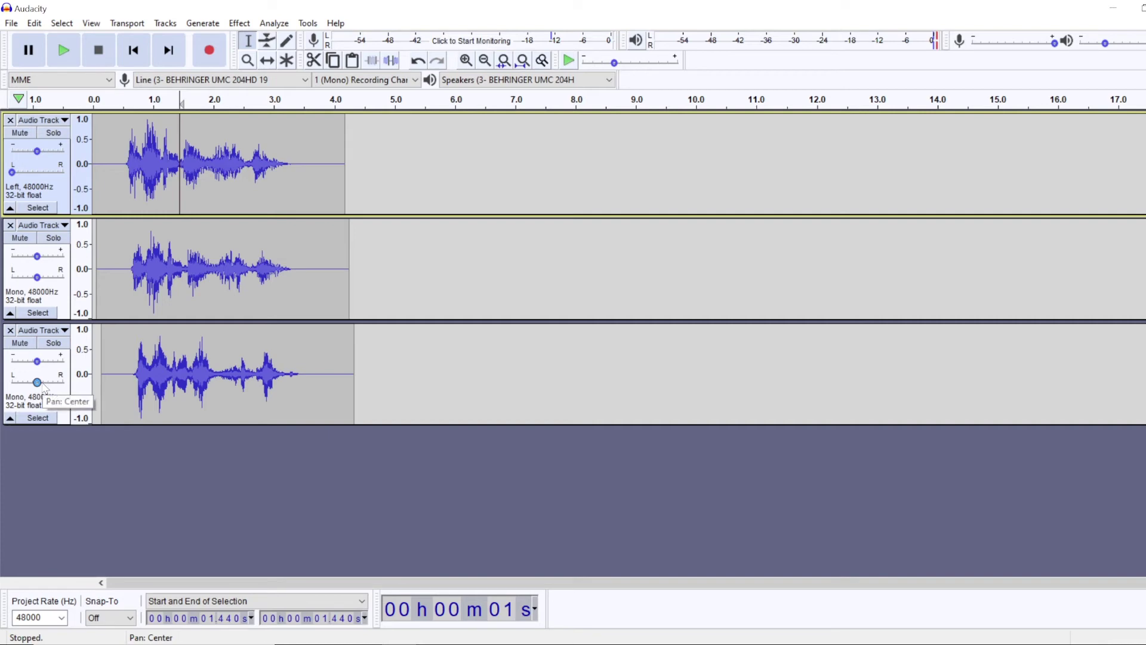
{"action": "left_click_drag", "start_coordinate": [37, 382], "coordinate": [62, 382]}
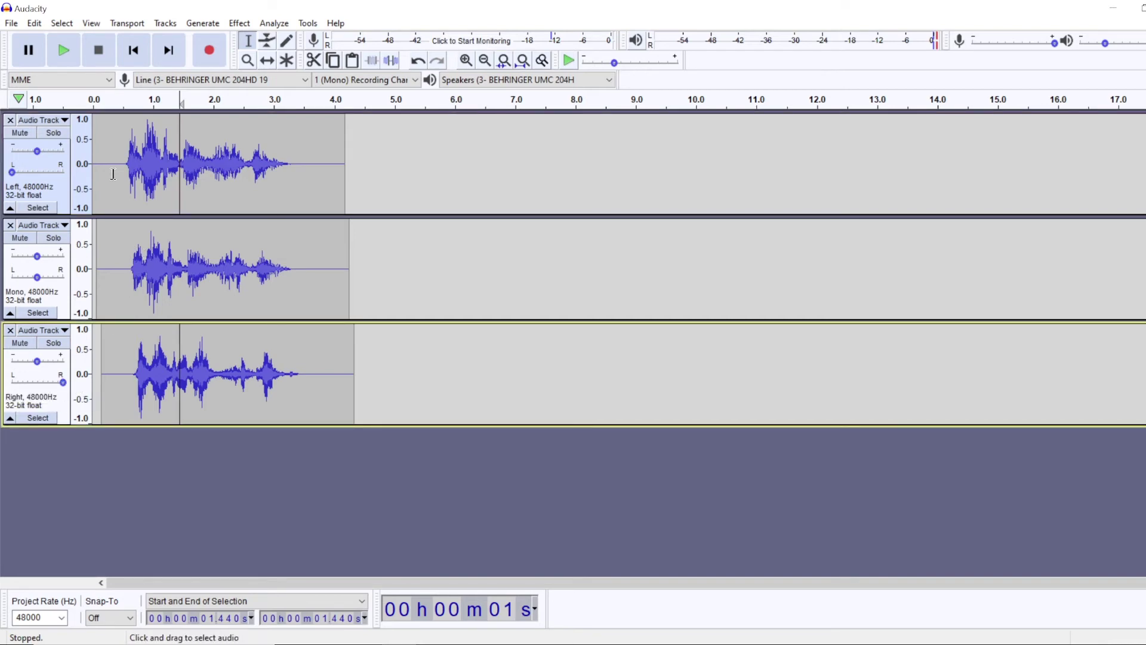
Play the panned mix from near the start, stop, and place the cursor at 3.437 s.
{"action": "left_click", "coordinate": [113, 152]}
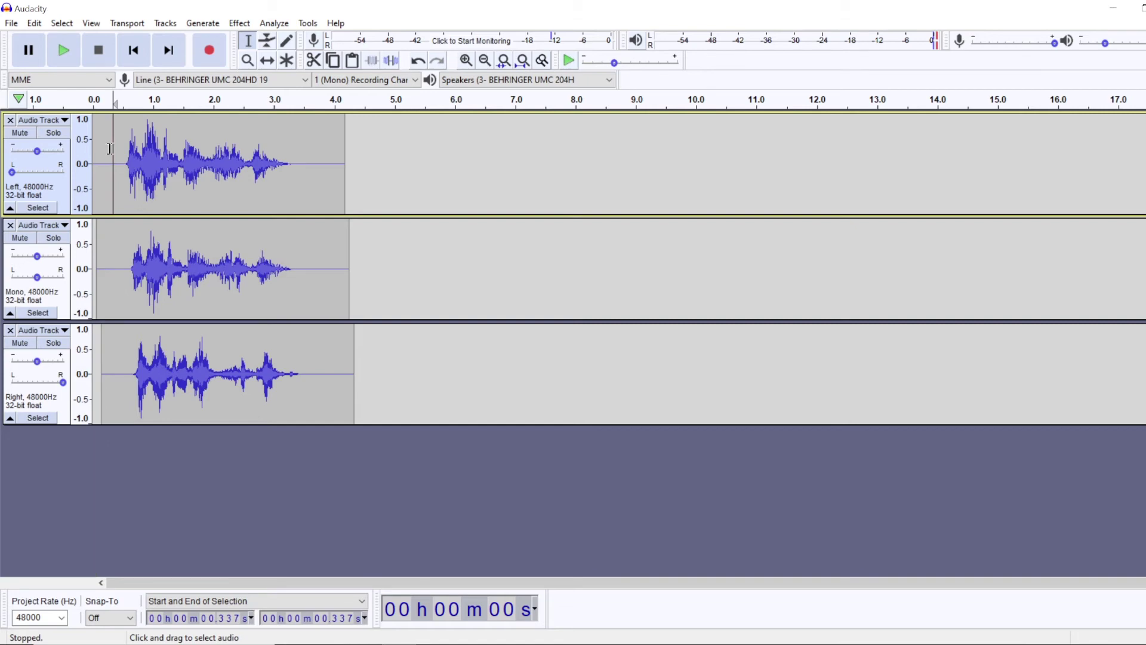
{"action": "left_click", "coordinate": [63, 48]}
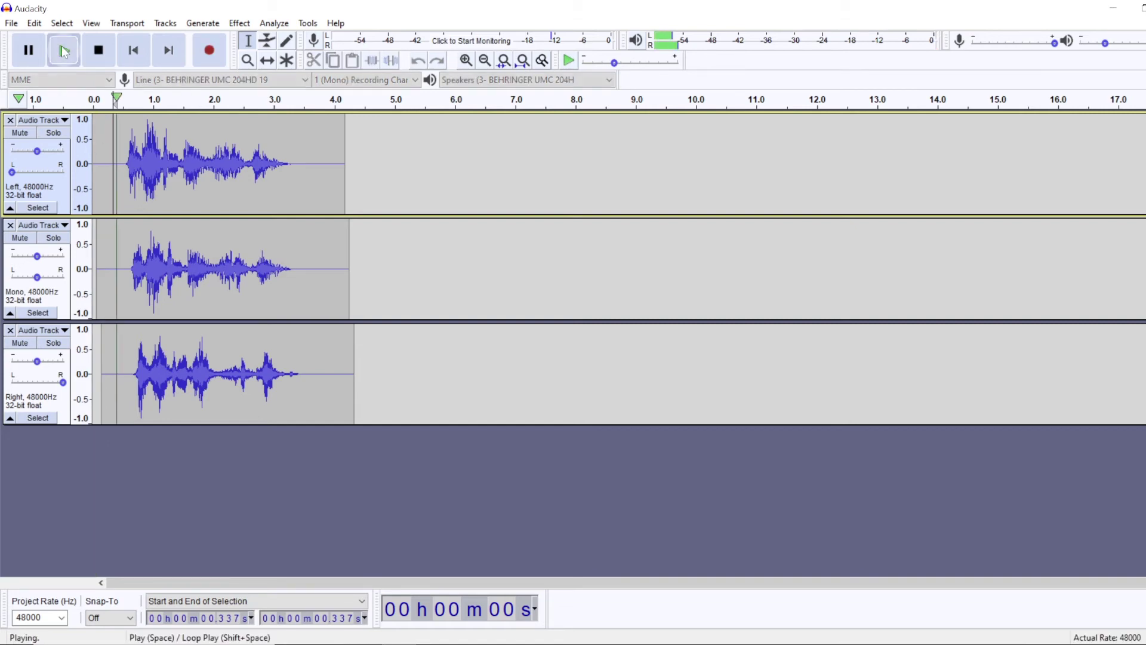
{"action": "left_click", "coordinate": [98, 51]}
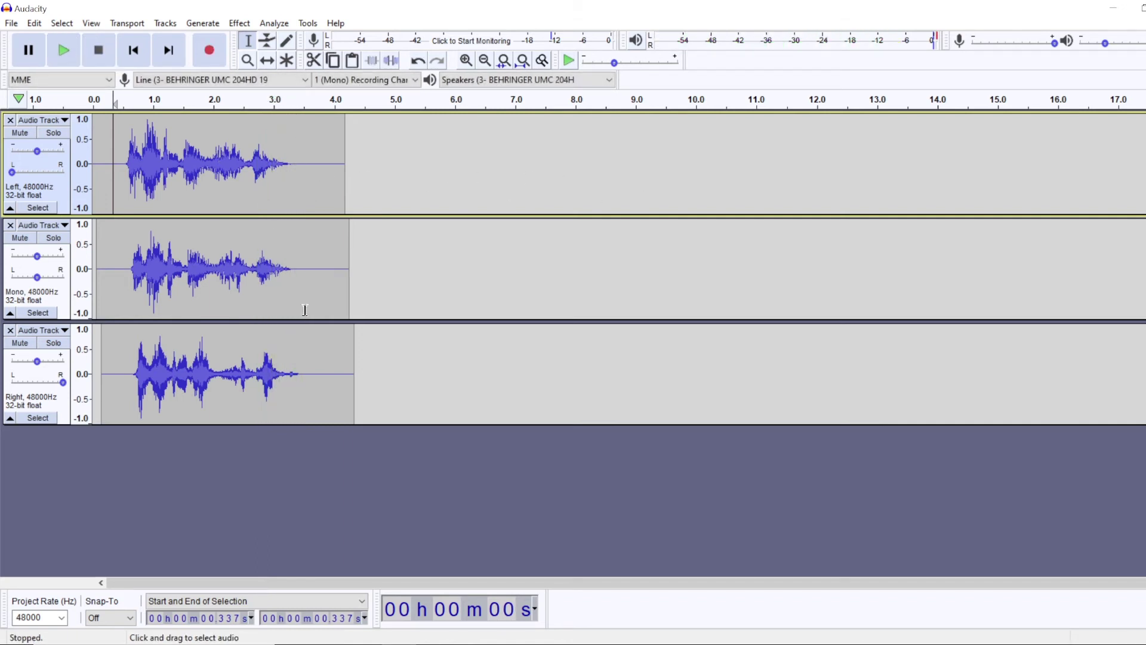
{"action": "left_click", "coordinate": [300, 181]}
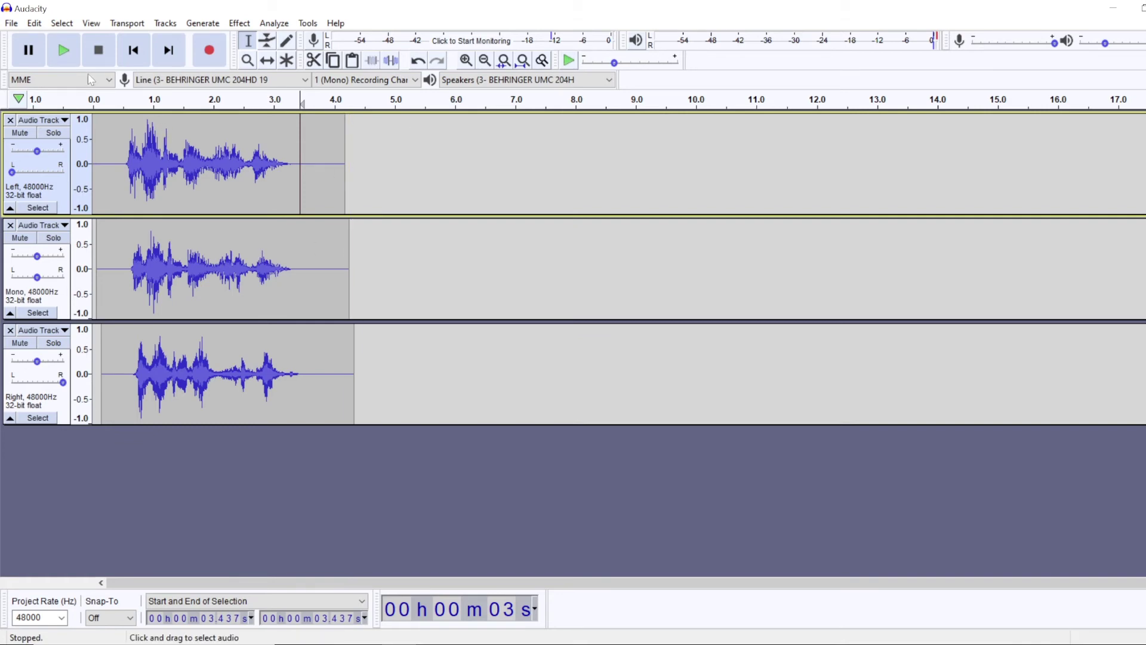
{"action": "left_click", "coordinate": [11, 23]}
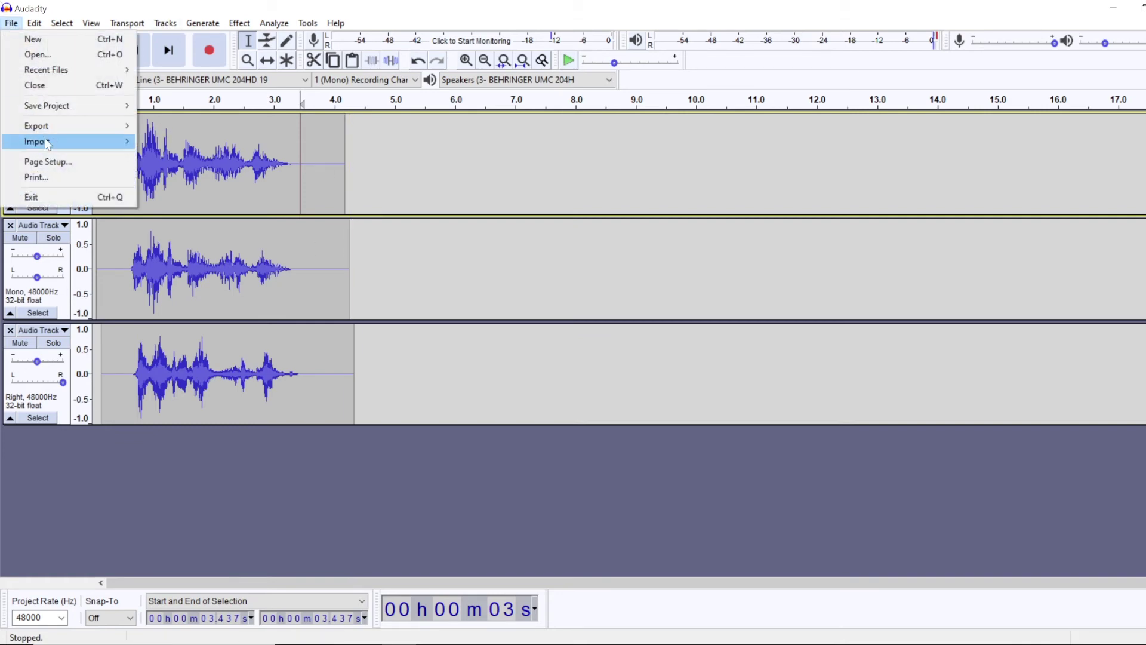
{"action": "mouse_move", "coordinate": [90, 126]}
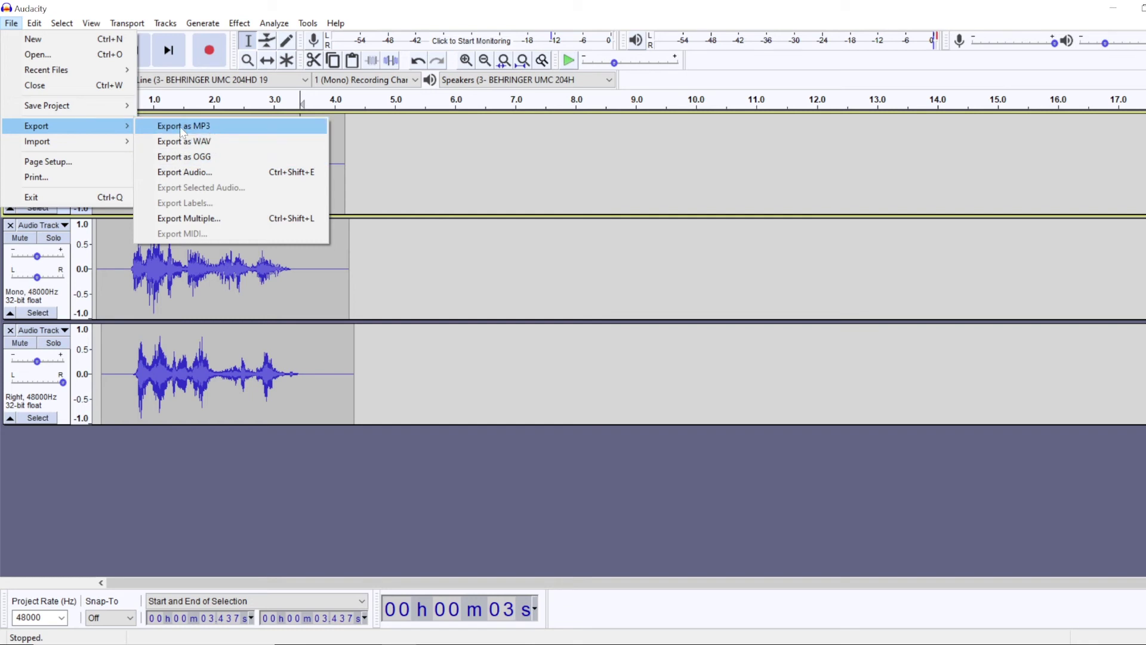
{"action": "left_click", "coordinate": [233, 126]}
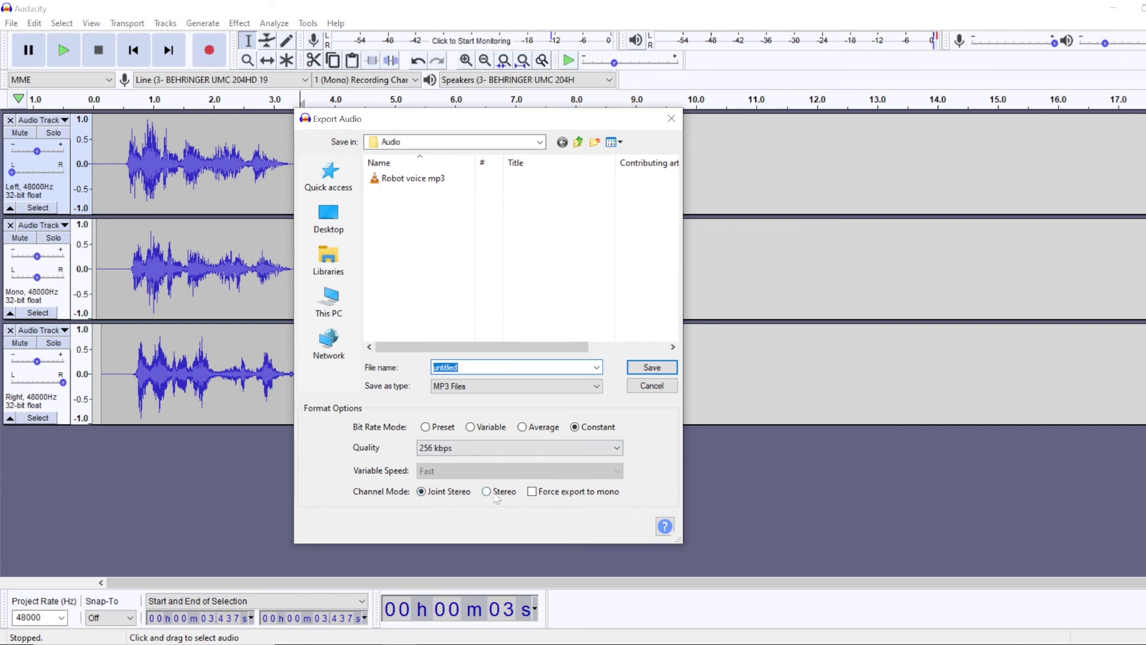
{"action": "left_click", "coordinate": [487, 492]}
Cancel the export, then return track 1's pan to centre and track 3's to 10% left.
{"action": "left_click", "coordinate": [651, 385]}
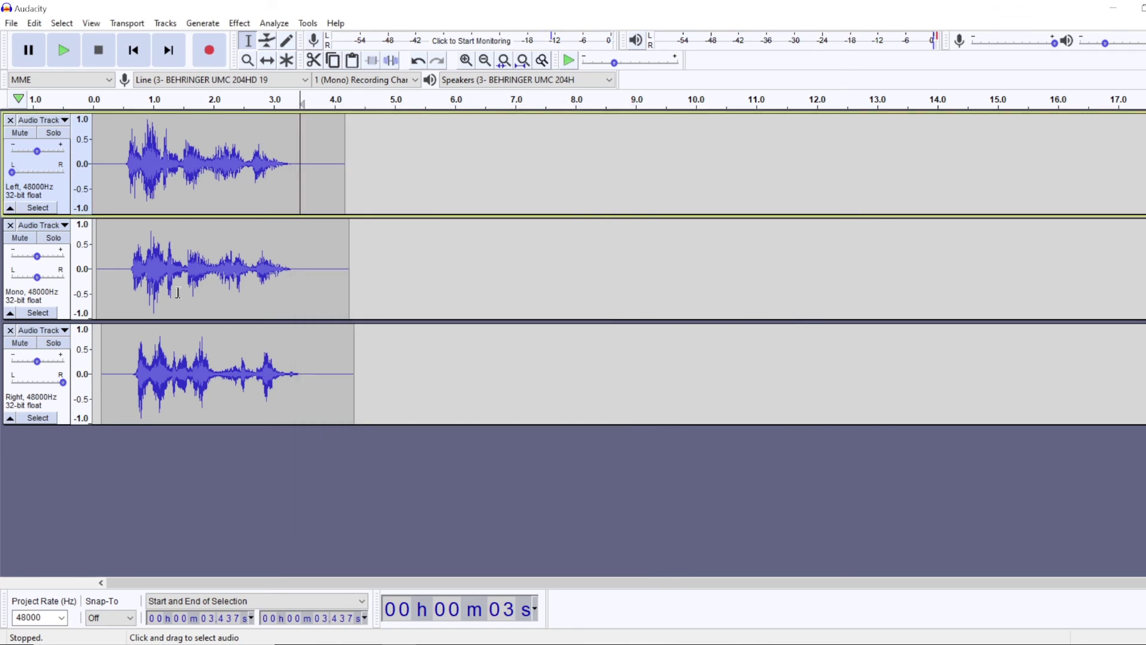
{"action": "left_click", "coordinate": [410, 180]}
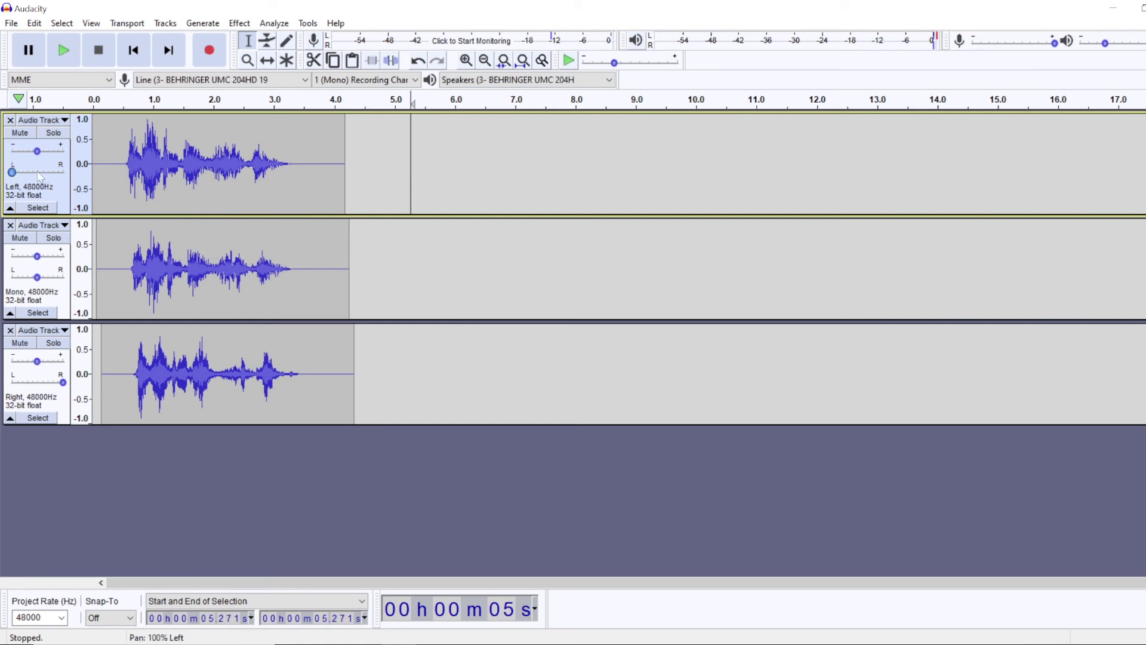
{"action": "left_click_drag", "start_coordinate": [11, 172], "coordinate": [37, 173]}
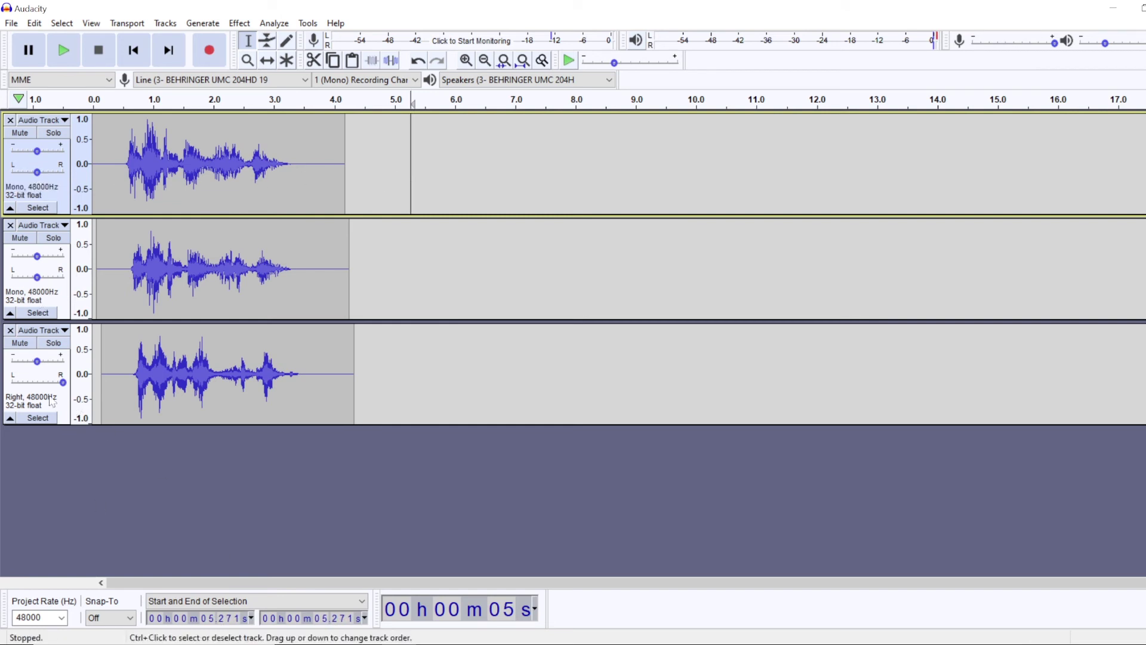
{"action": "left_click_drag", "start_coordinate": [34, 382], "coordinate": [45, 386]}
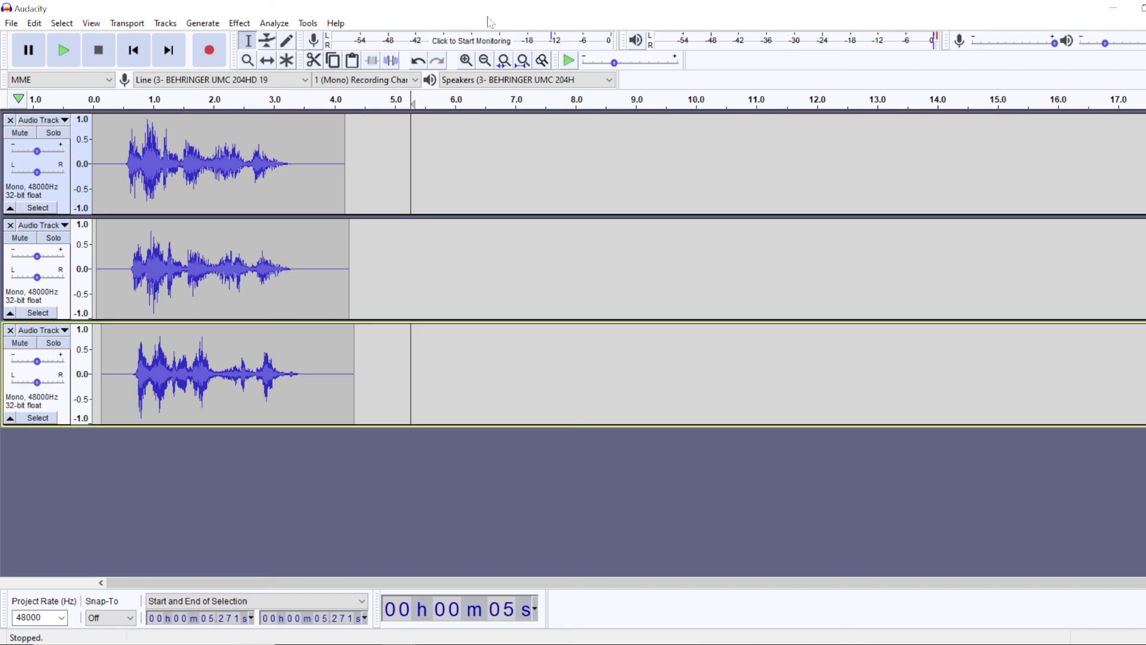
{"action": "left_click", "coordinate": [126, 145]}
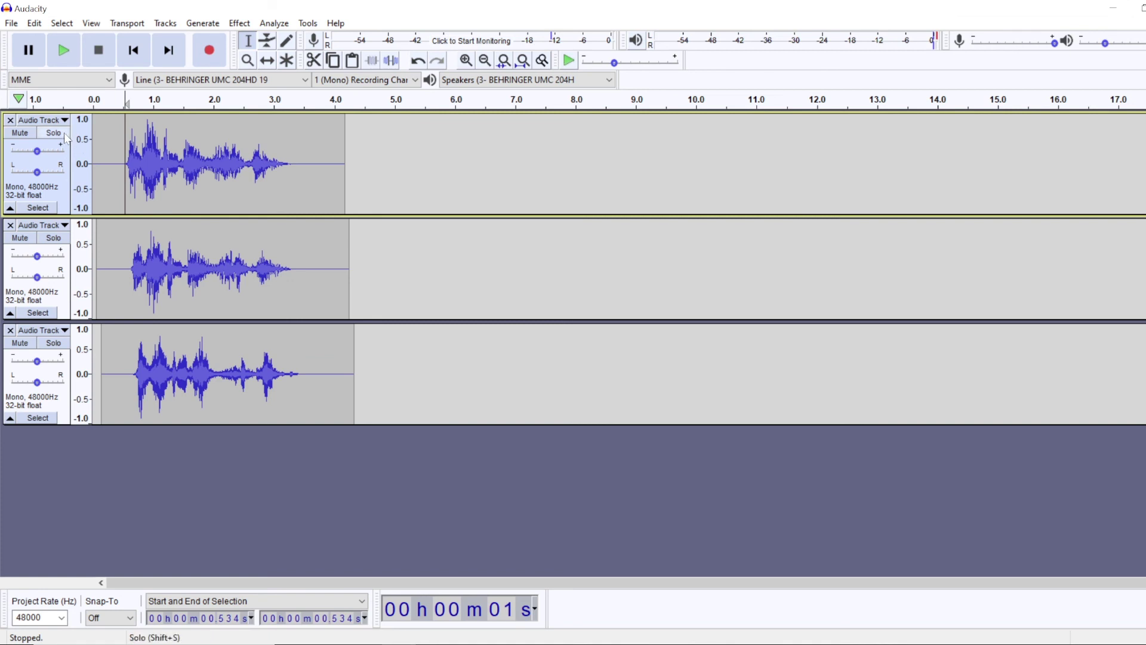
{"action": "left_click", "coordinate": [63, 133]}
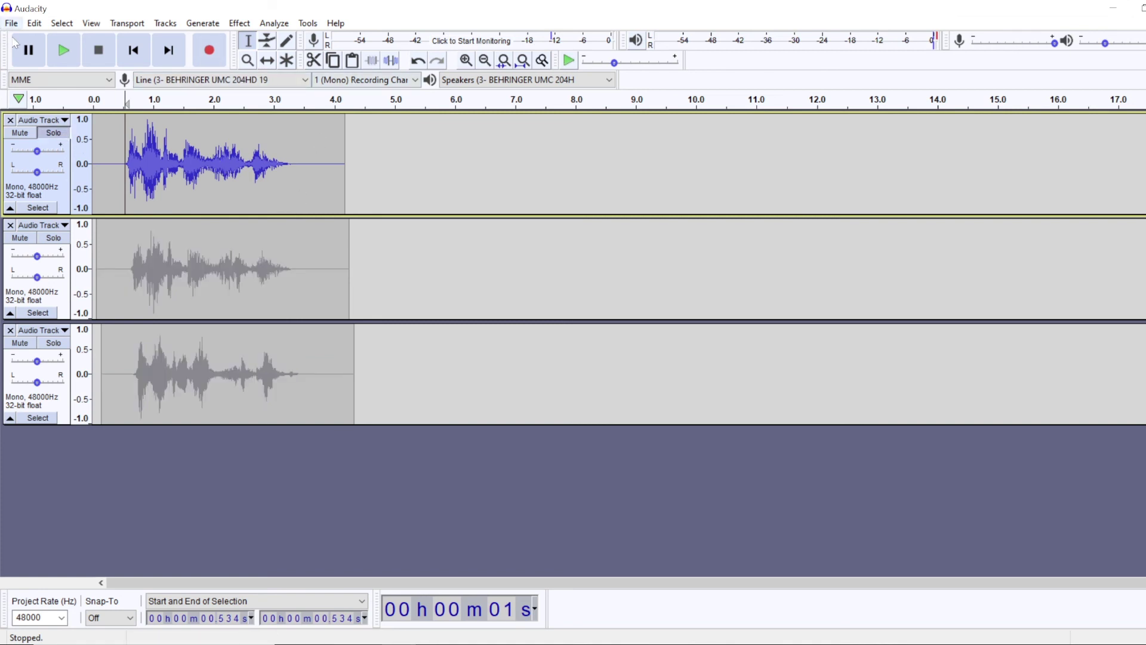
{"action": "left_click", "coordinate": [114, 155]}
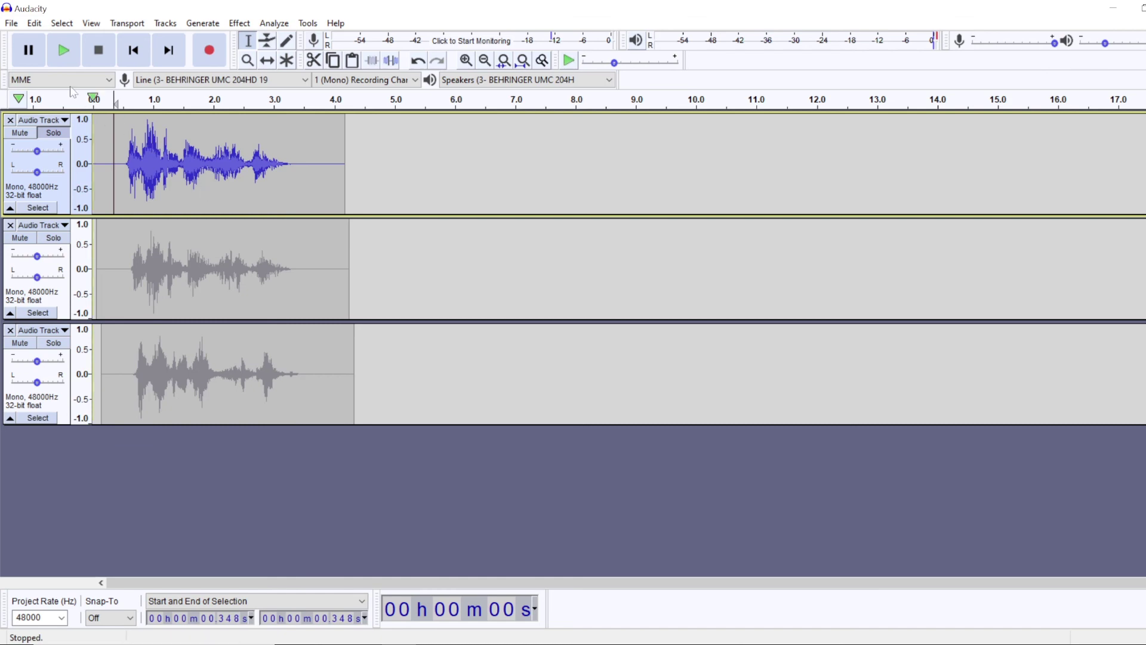
{"action": "left_click", "coordinate": [60, 49]}
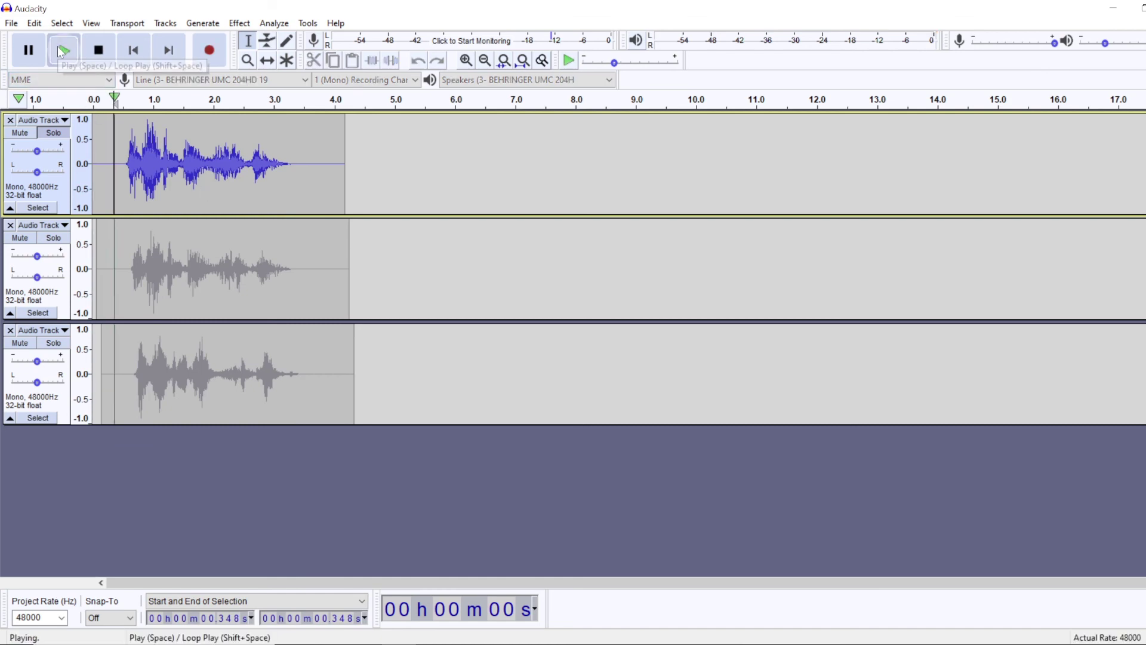
{"action": "left_click", "coordinate": [101, 50]}
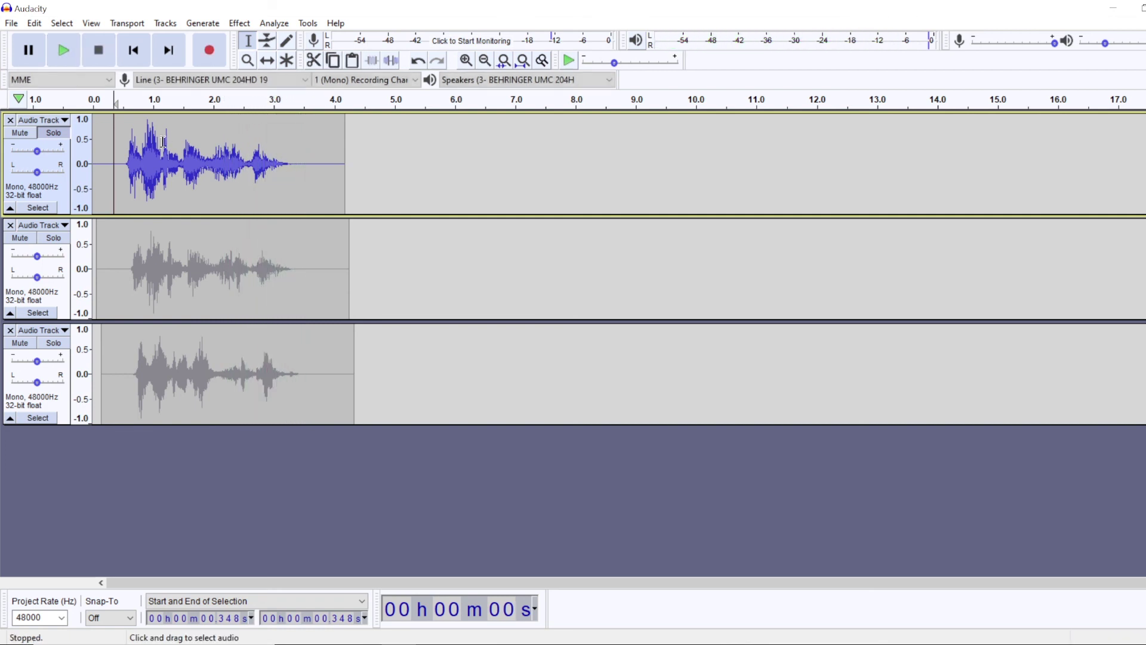
{"action": "left_click", "coordinate": [53, 133]}
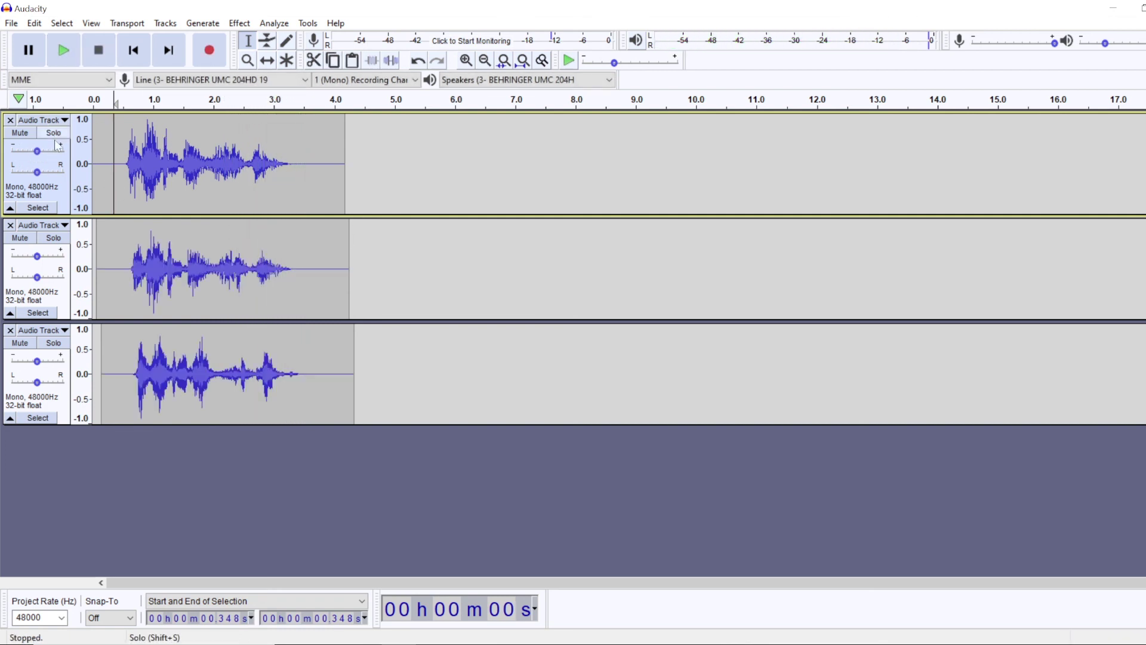
{"action": "left_click", "coordinate": [53, 238]}
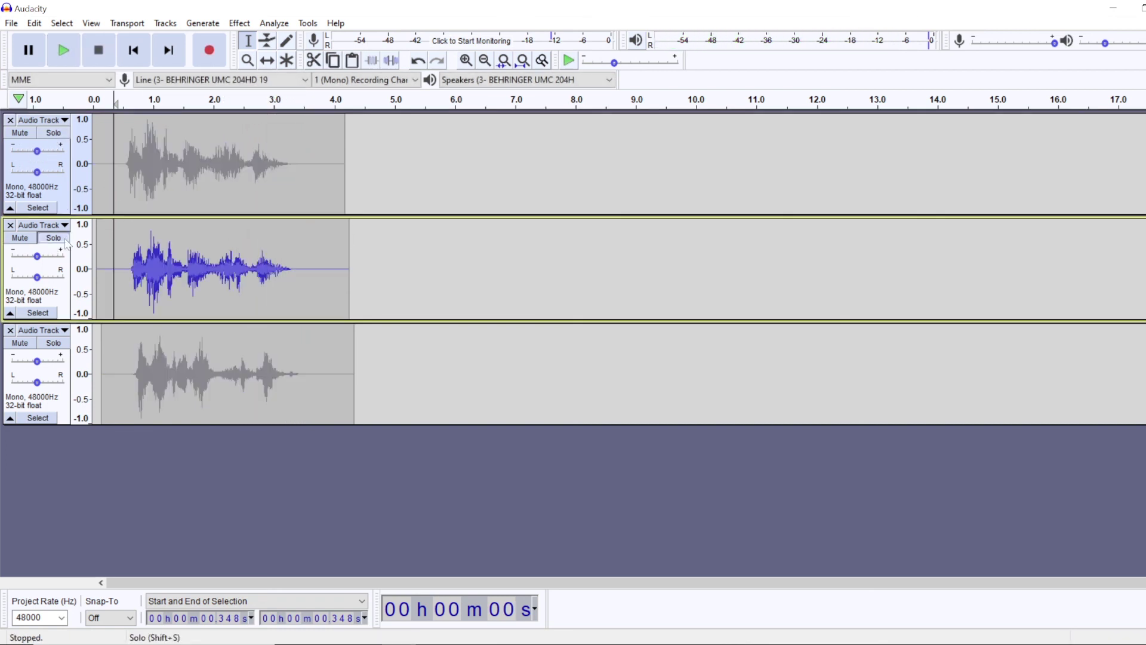
{"action": "left_click", "coordinate": [63, 50]}
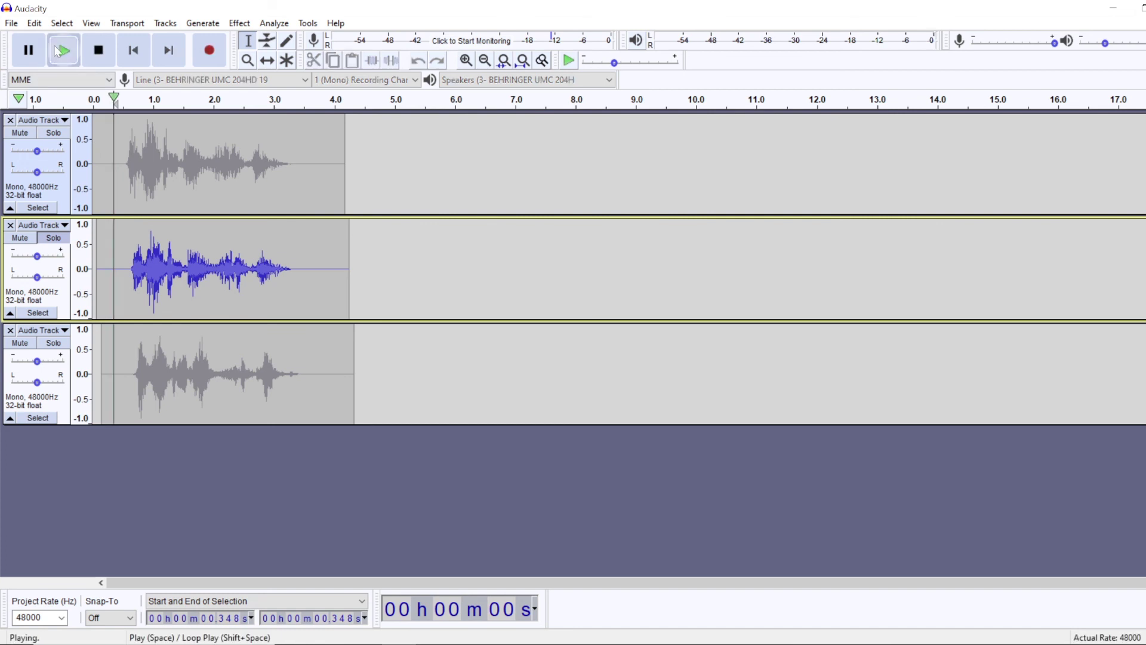
{"action": "left_click", "coordinate": [99, 53]}
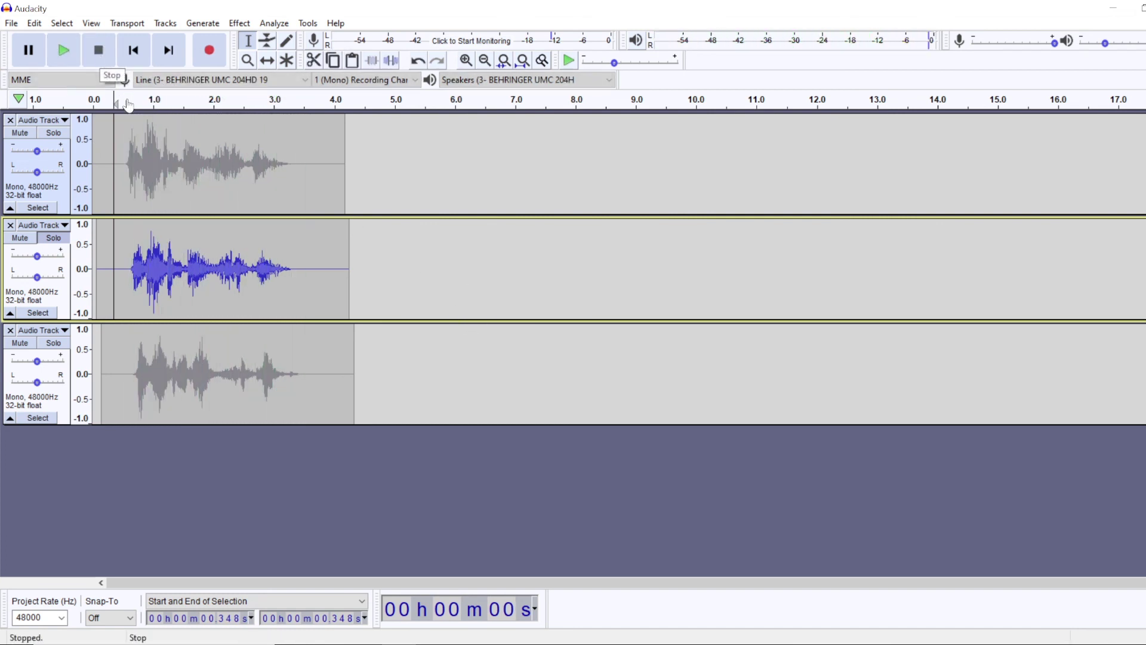
{"action": "left_click", "coordinate": [53, 238]}
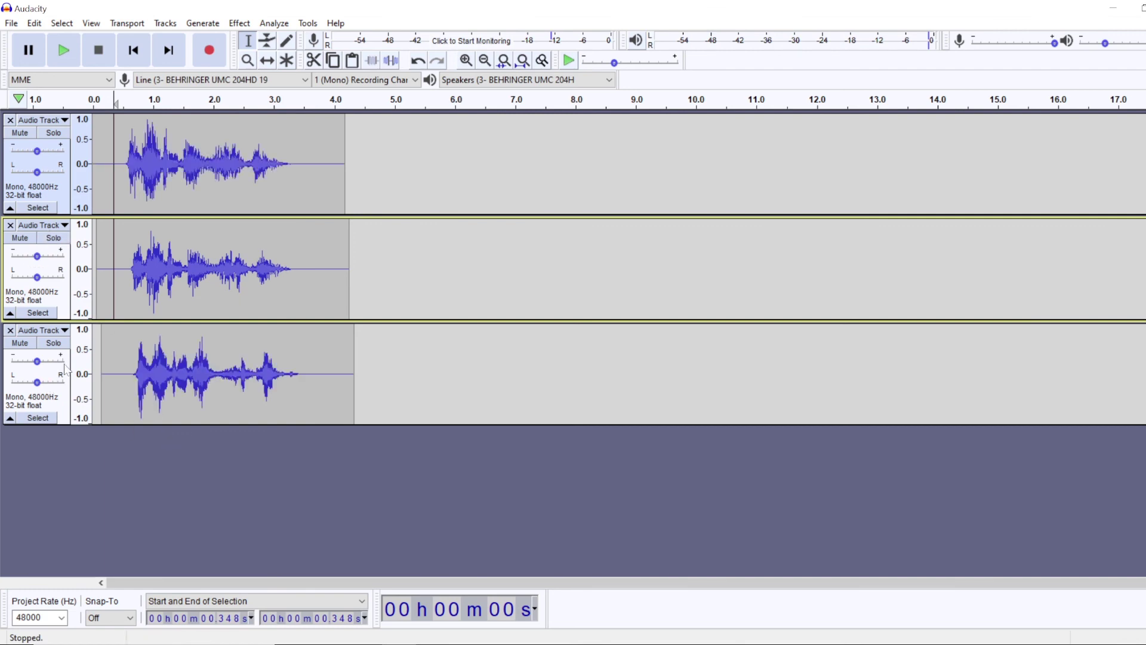
{"action": "left_click", "coordinate": [53, 343]}
{"action": "left_click", "coordinate": [126, 369]}
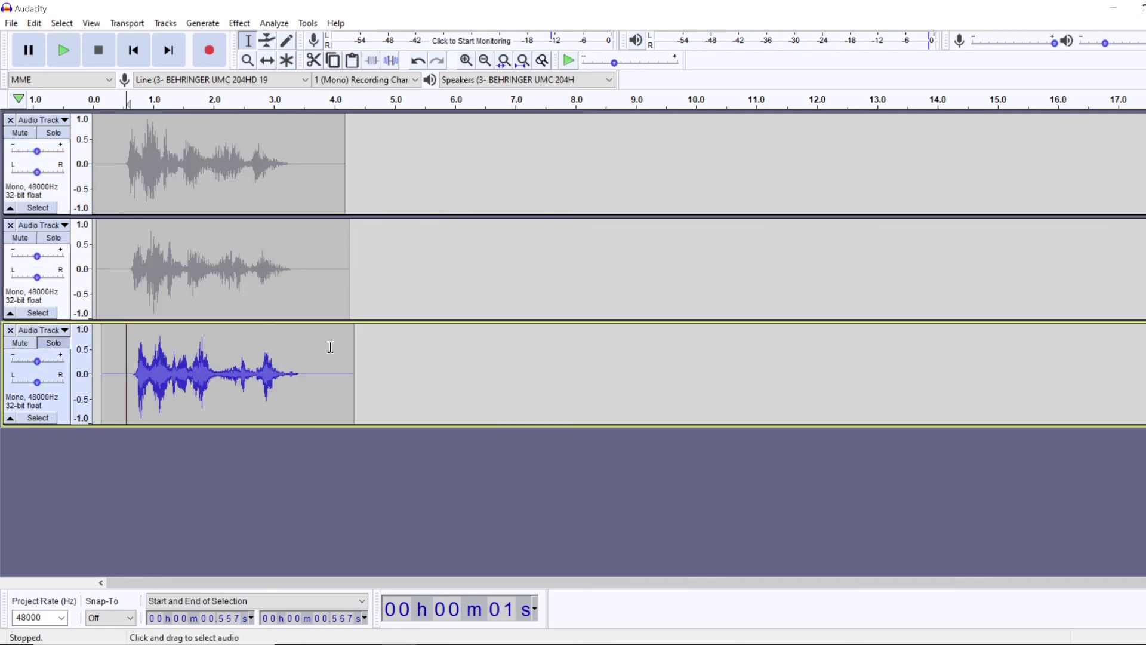
{"action": "left_click", "coordinate": [66, 47]}
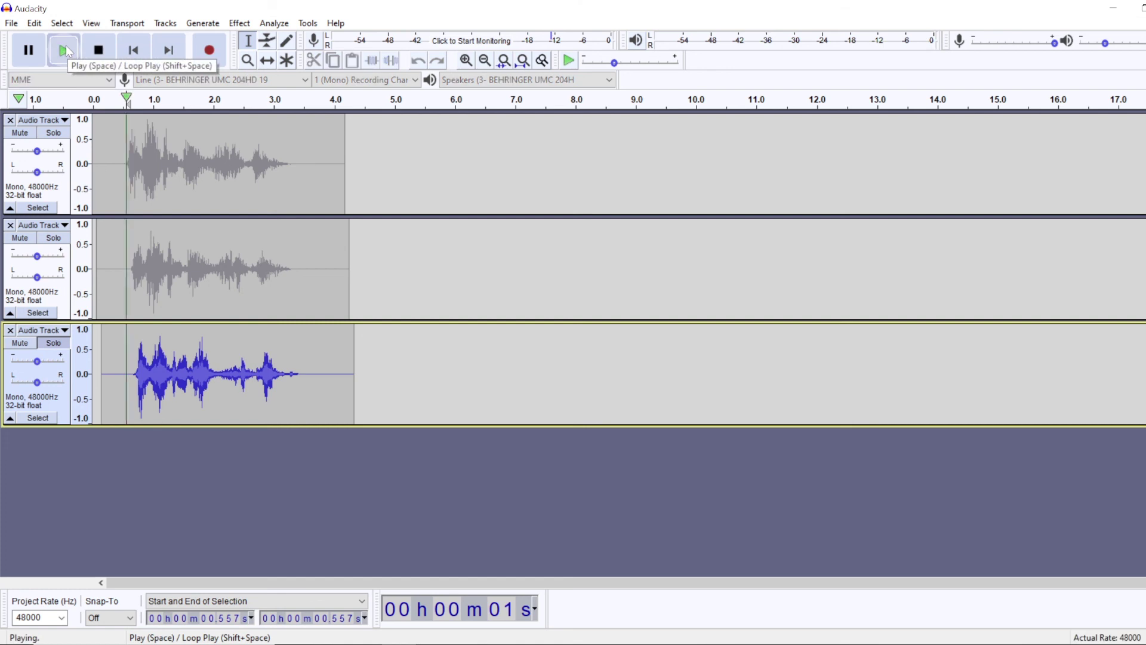
{"action": "left_click", "coordinate": [101, 51]}
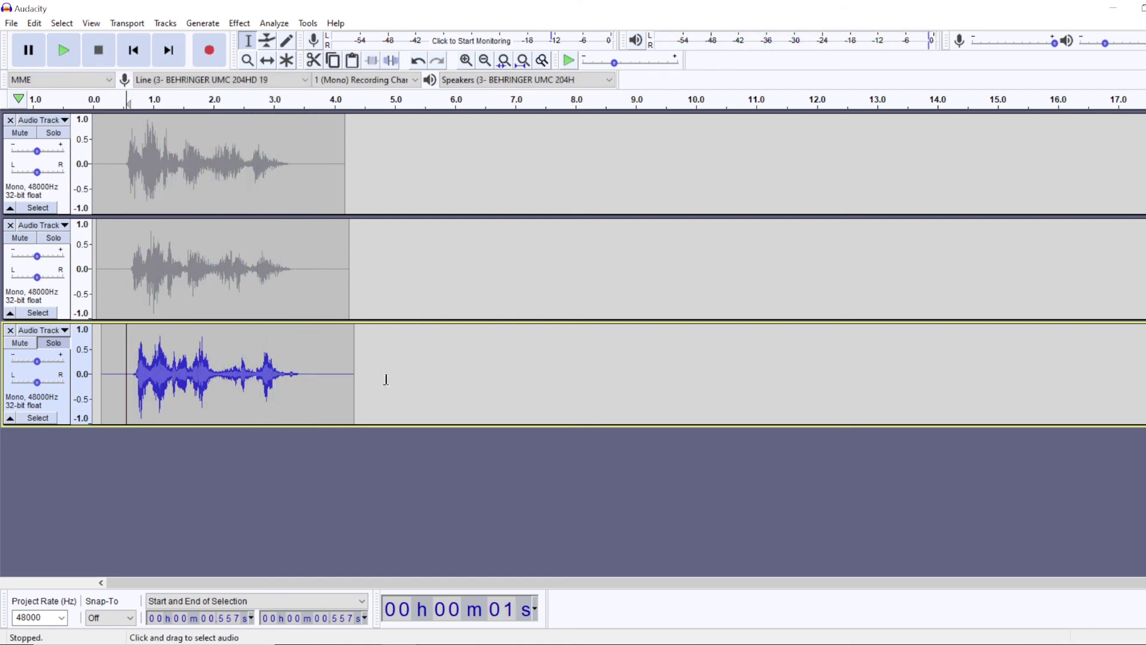
{"action": "left_click", "coordinate": [53, 343]}
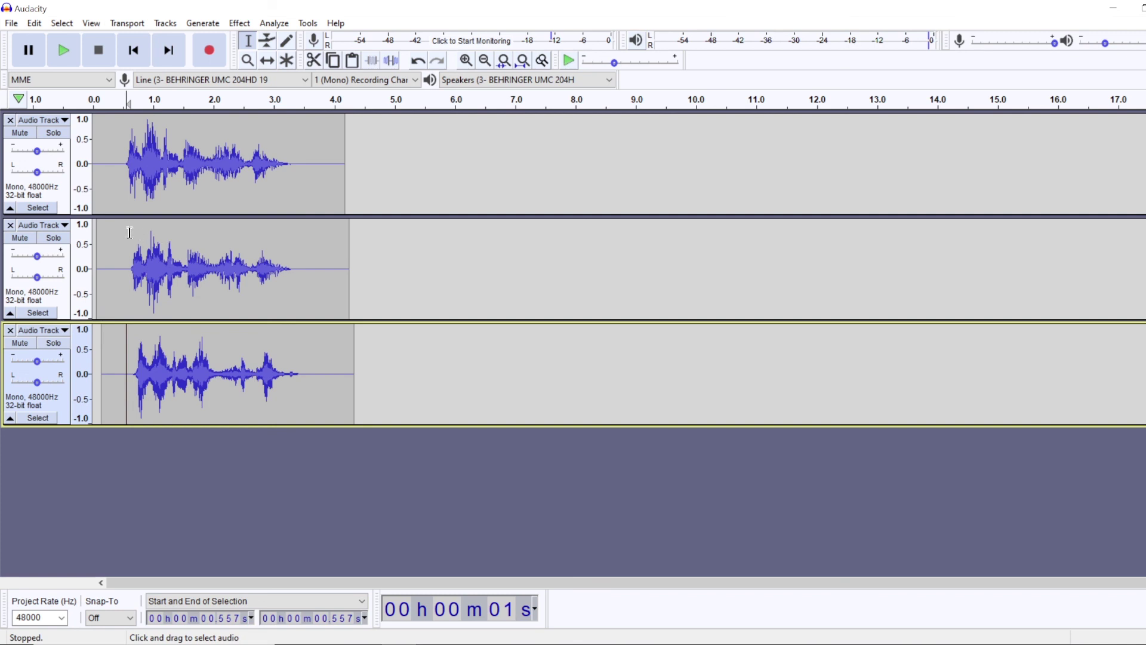
{"action": "left_click", "coordinate": [115, 163]}
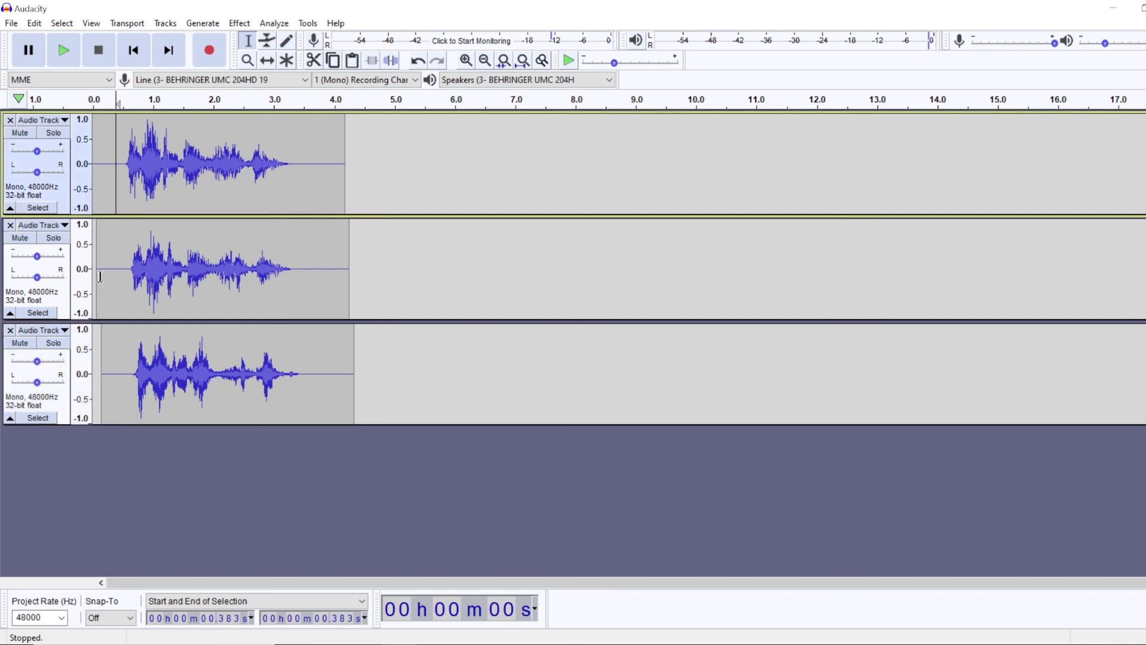